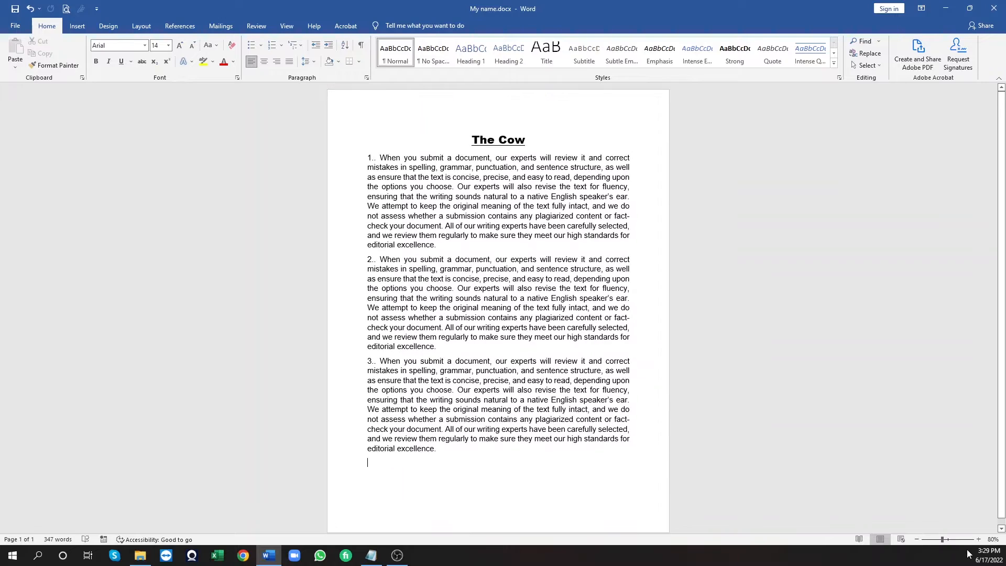
Enlarge the page view to 120% and look over the first page from its title to the end of the text
{"action": "left_click", "coordinate": [978, 539]}
{"action": "left_click", "coordinate": [979, 540]}
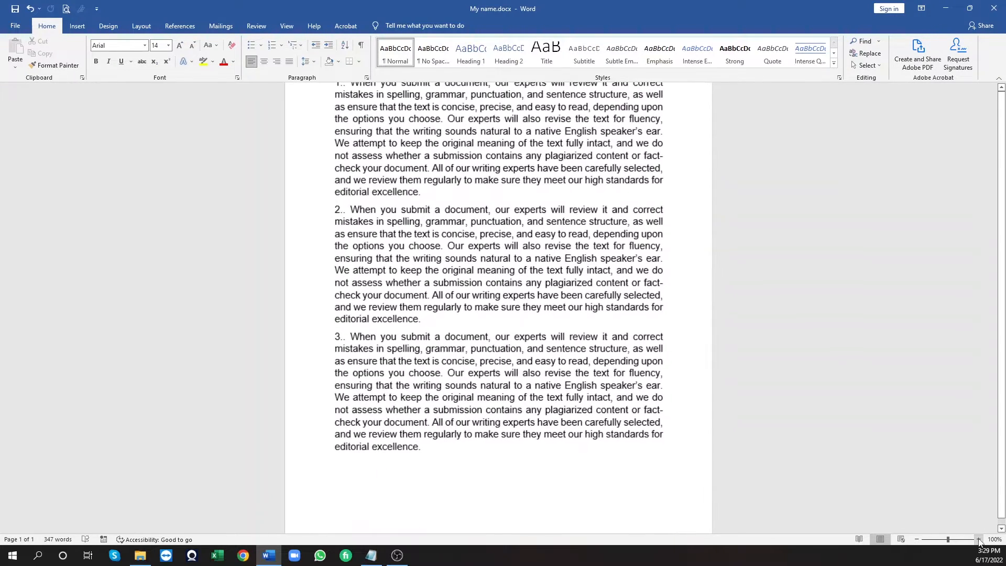
{"action": "scroll", "coordinate": [517, 281], "scroll_direction": "up", "scroll_amount": 3}
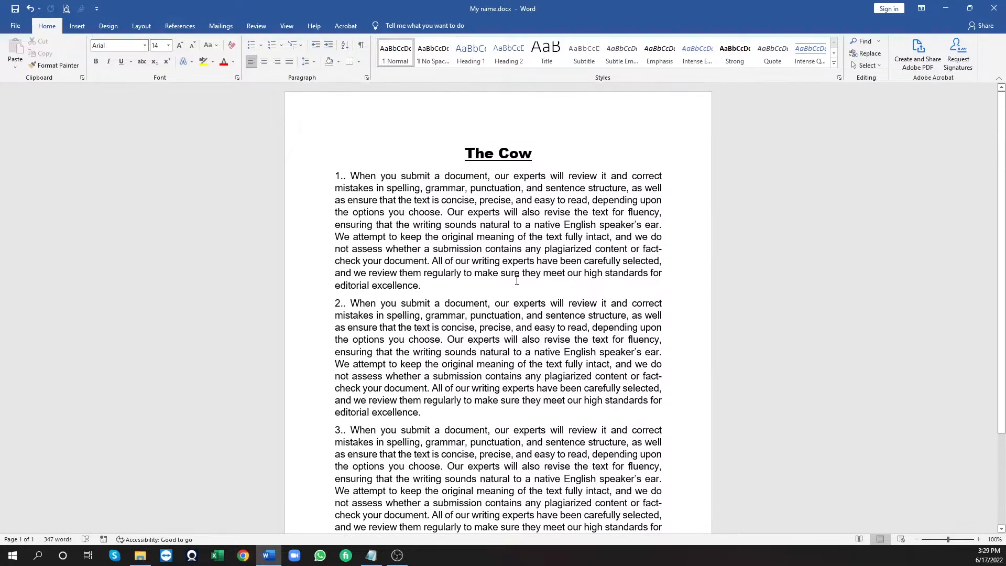
{"action": "scroll", "coordinate": [516, 281], "scroll_direction": "down", "scroll_amount": 3}
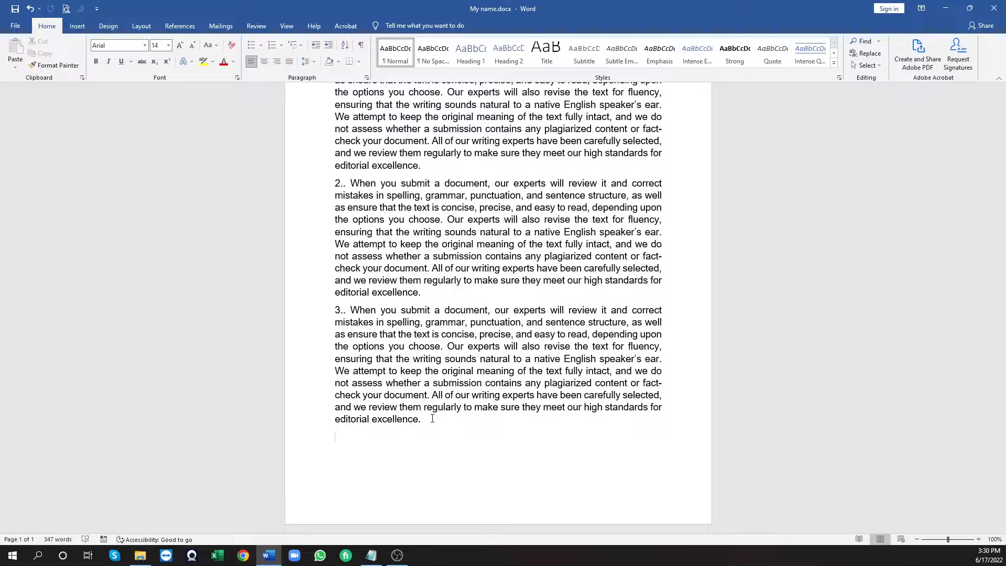
{"action": "scroll", "coordinate": [438, 456], "scroll_direction": "up", "scroll_amount": 2, "text": "ctrl"}
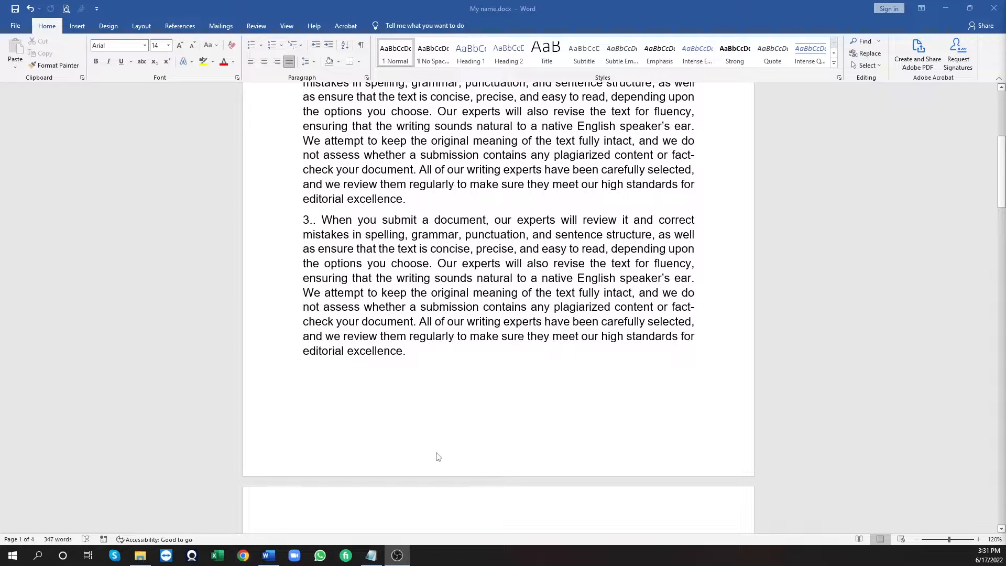
{"action": "scroll", "coordinate": [438, 457], "scroll_direction": "up", "scroll_amount": 6}
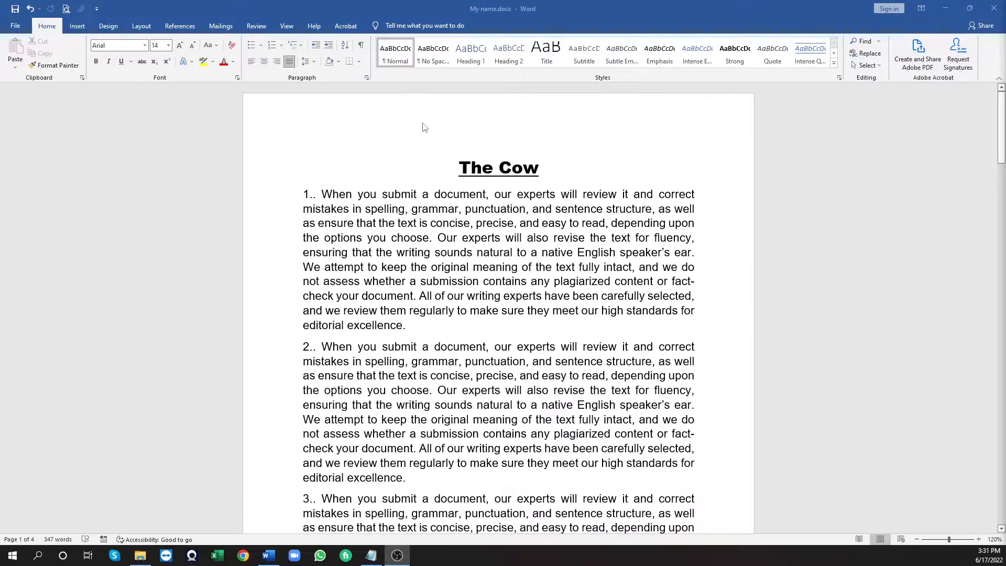
{"action": "scroll", "coordinate": [402, 395], "scroll_direction": "down", "scroll_amount": 7}
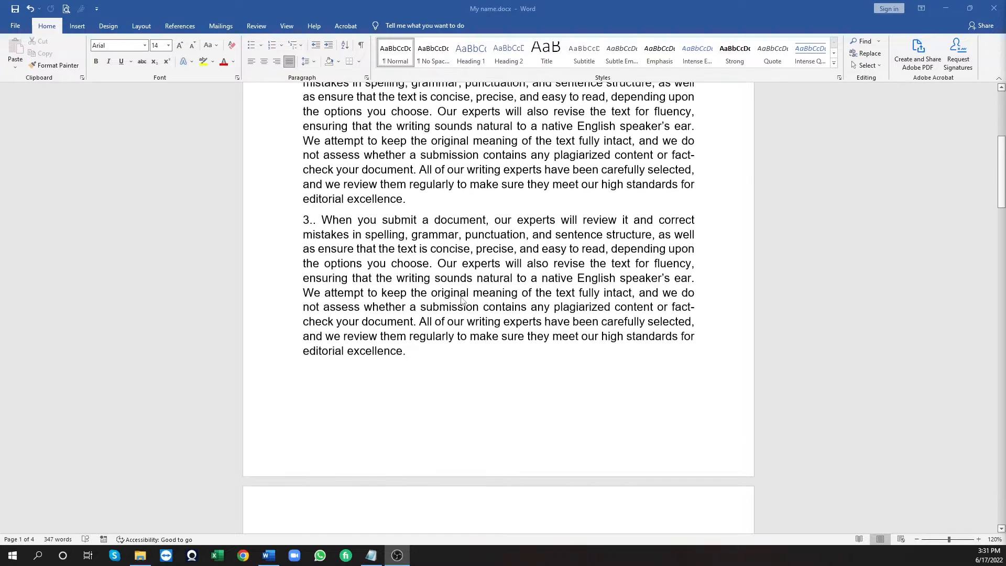
Open the header and footer areas, examine both on the first page, and return to the body text
{"action": "double_click", "coordinate": [419, 394]}
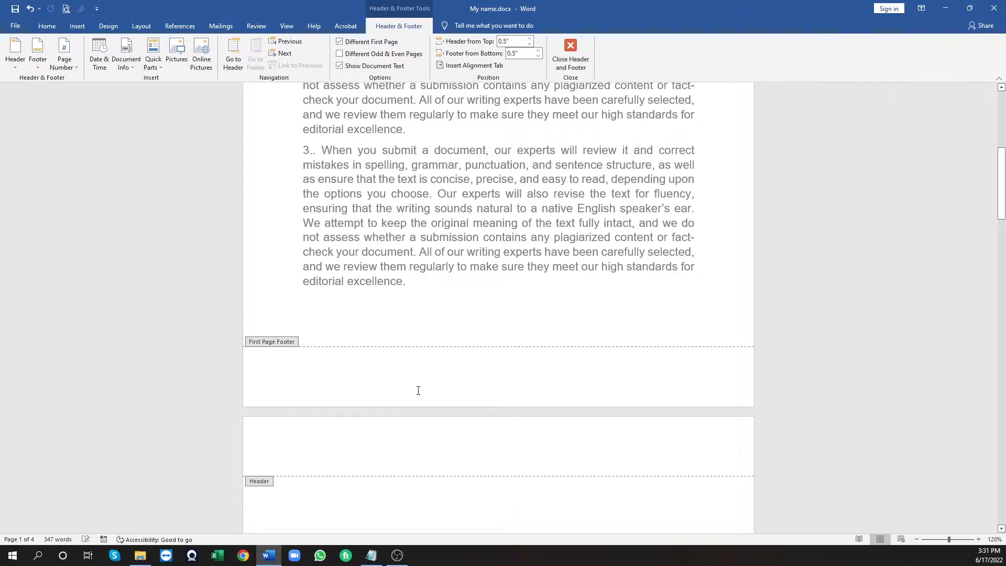
{"action": "scroll", "coordinate": [419, 394], "scroll_direction": "up", "scroll_amount": 6}
{"action": "scroll", "coordinate": [419, 394], "scroll_direction": "up", "scroll_amount": 2}
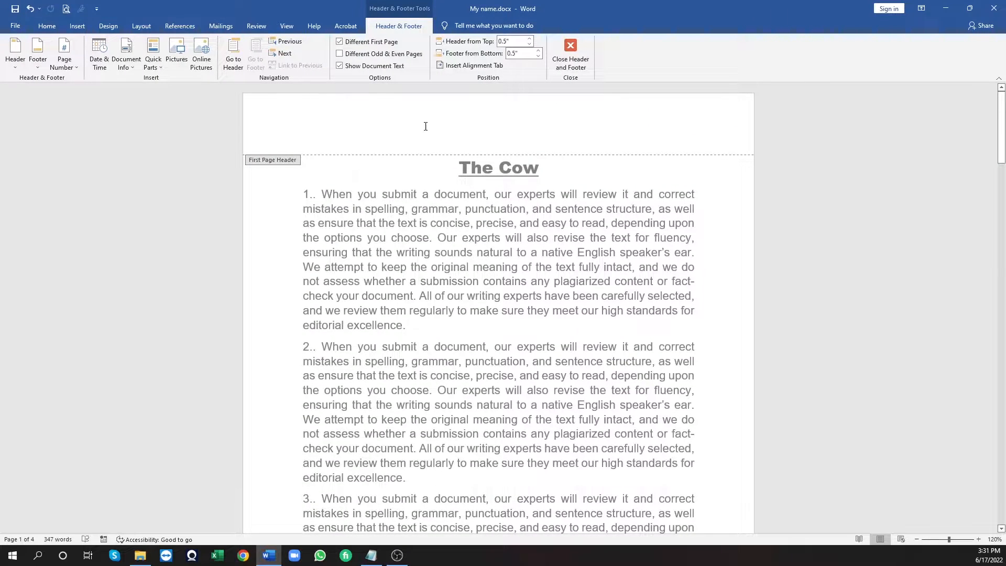
{"action": "left_click", "coordinate": [457, 118]}
{"action": "scroll", "coordinate": [422, 305], "scroll_direction": "down", "scroll_amount": 12}
{"action": "left_click", "coordinate": [453, 300]}
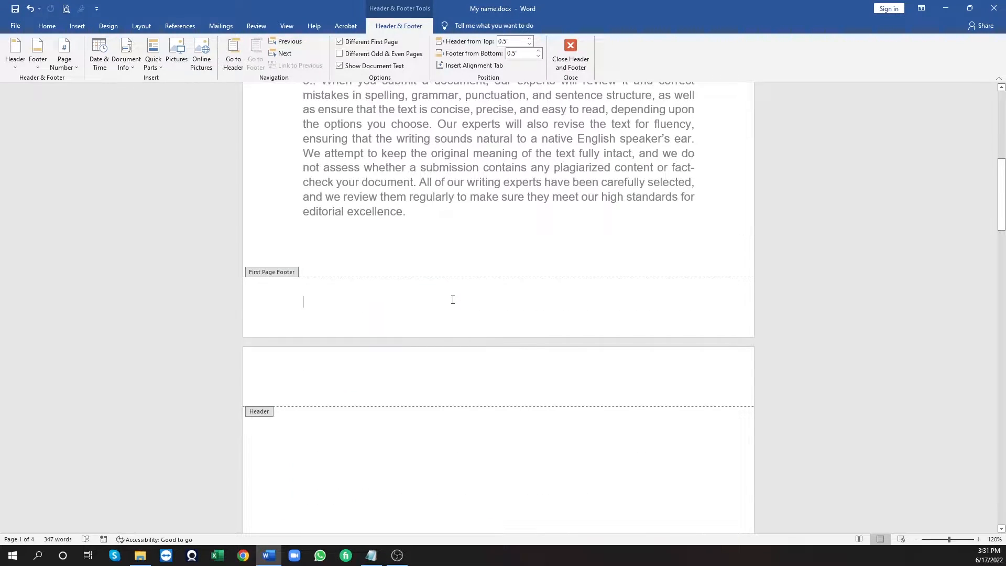
{"action": "scroll", "coordinate": [453, 300], "scroll_direction": "up", "scroll_amount": 12}
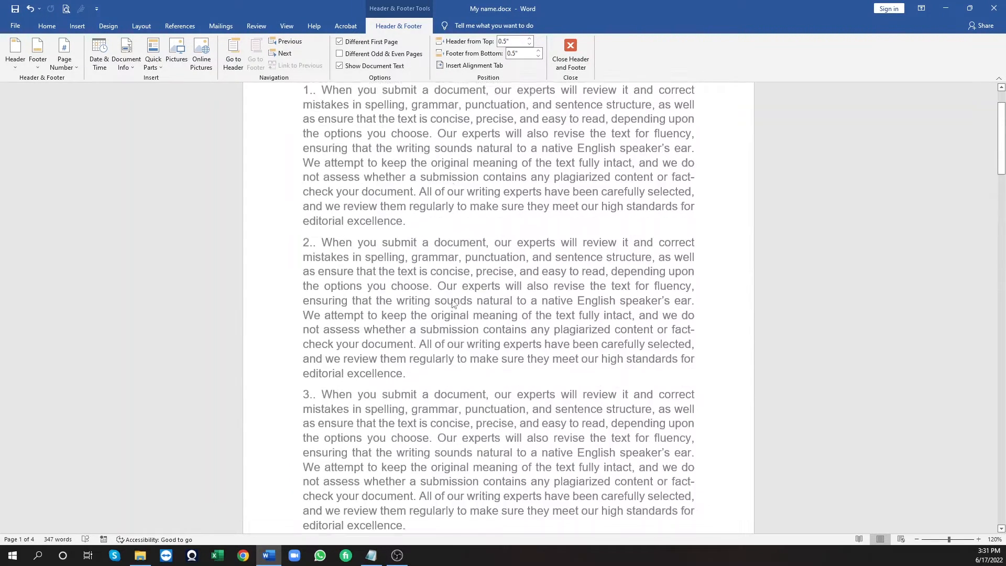
{"action": "scroll", "coordinate": [485, 396], "scroll_direction": "down", "scroll_amount": 6}
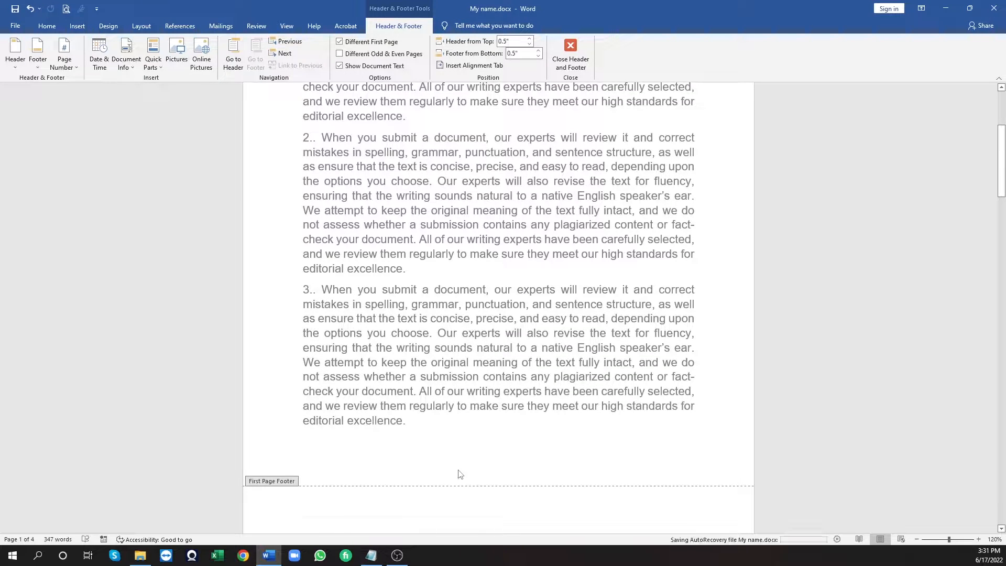
{"action": "scroll", "coordinate": [459, 466], "scroll_direction": "down", "scroll_amount": 2}
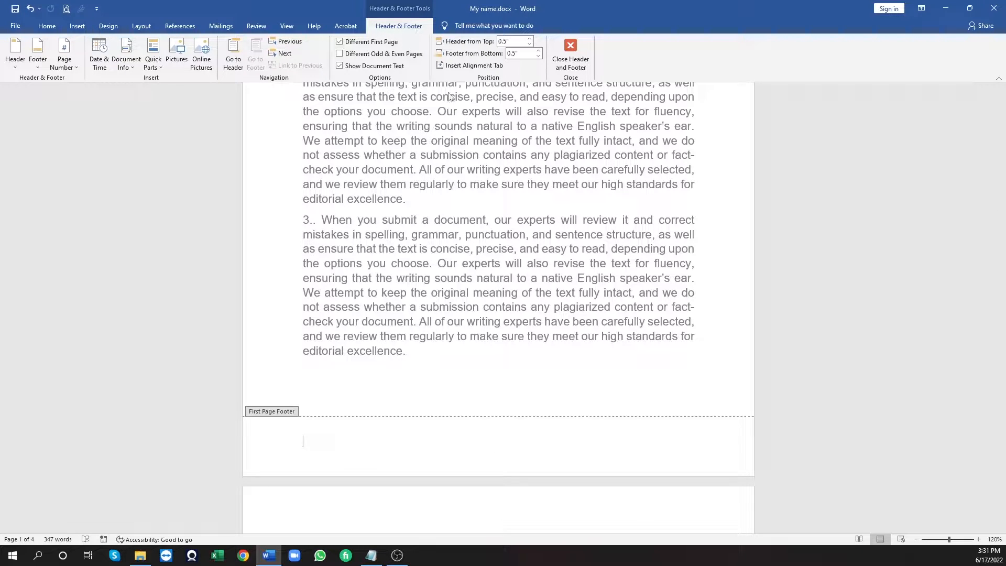
{"action": "double_click", "coordinate": [533, 235]}
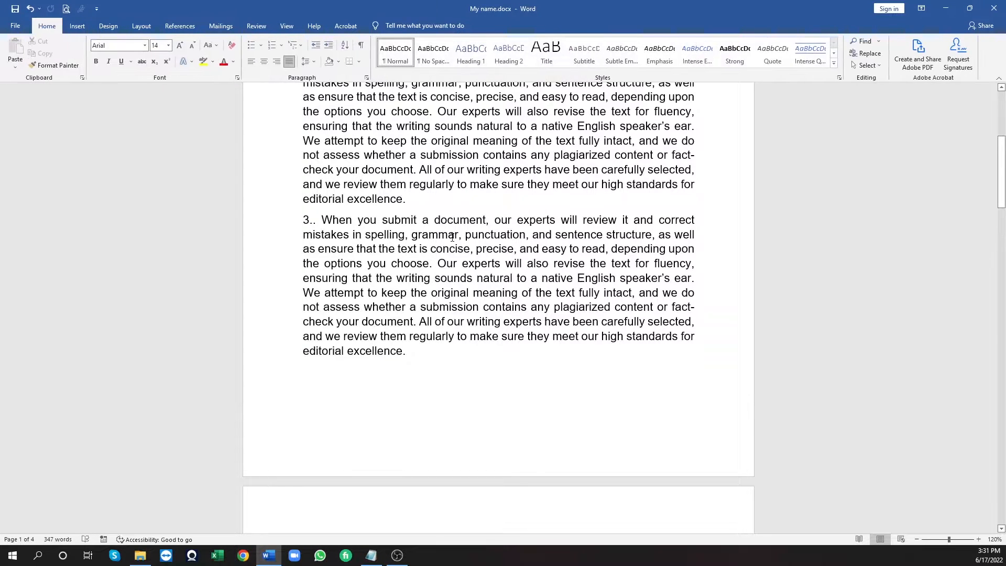
{"action": "left_click_drag", "start_coordinate": [411, 234], "coordinate": [473, 249]}
{"action": "left_click", "coordinate": [501, 264]}
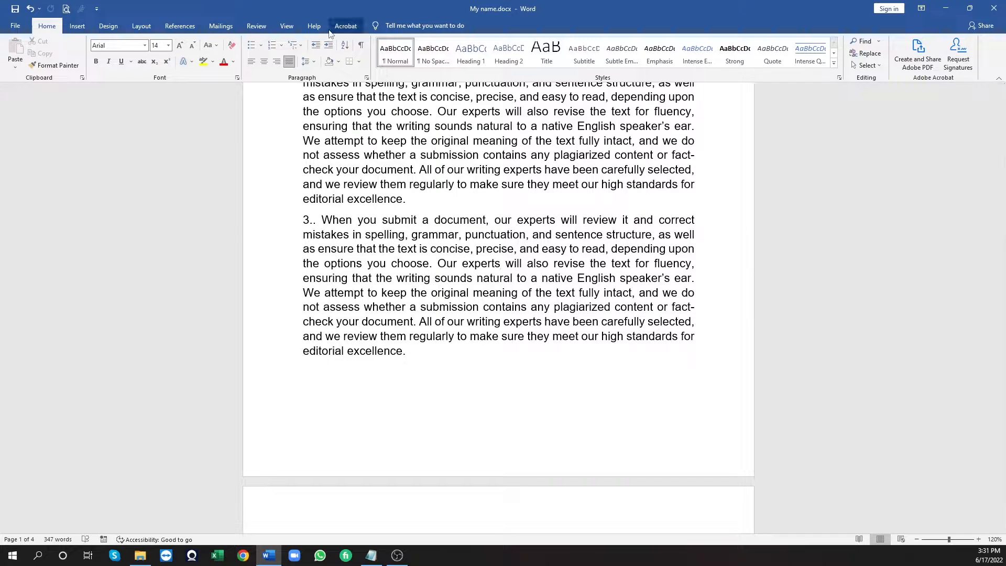
Insert a centred page number at the bottom of the page in the first-page footer, using the Plain Number 2 style
{"action": "double_click", "coordinate": [431, 455]}
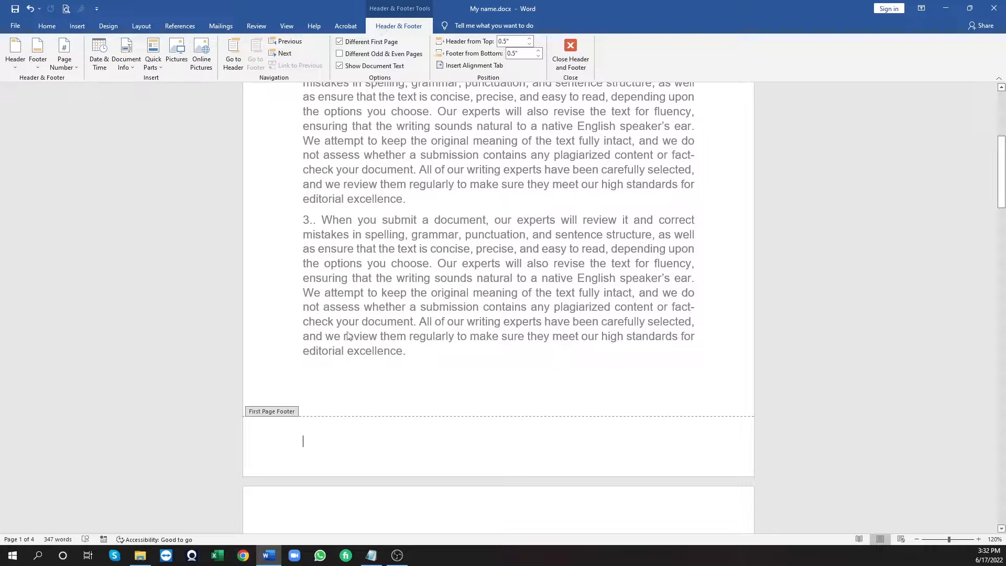
{"action": "left_click", "coordinate": [64, 61]}
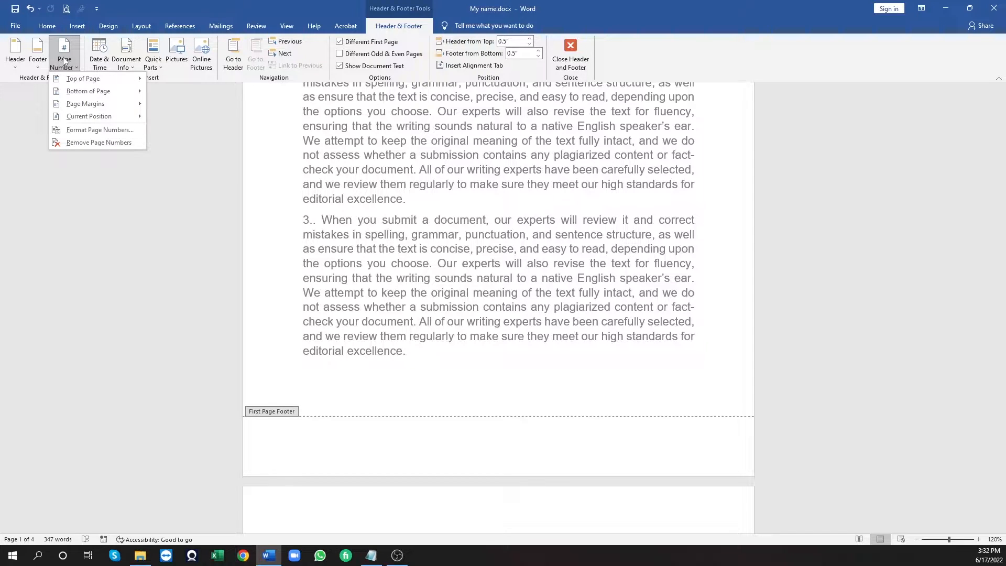
{"action": "mouse_move", "coordinate": [87, 93]}
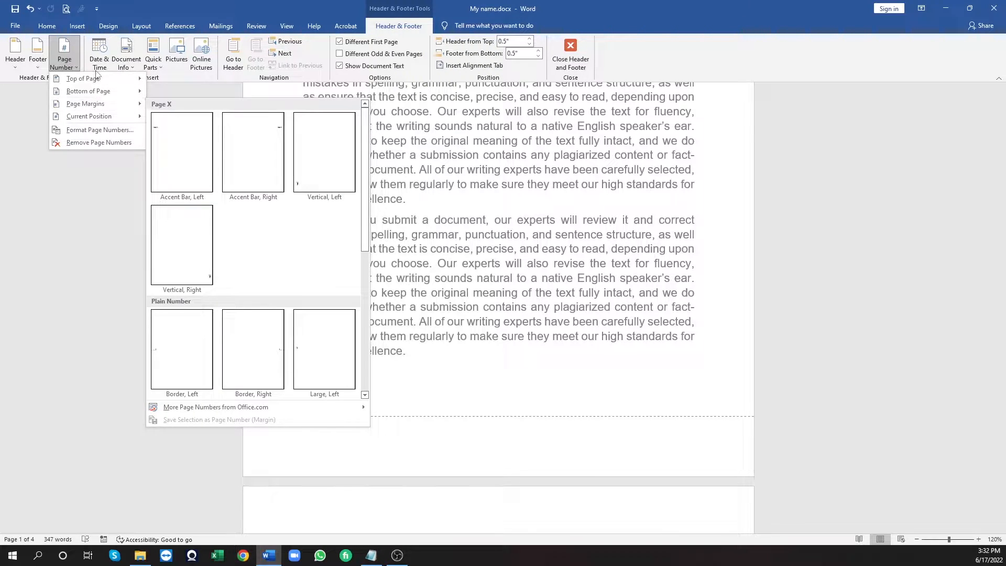
{"action": "mouse_move", "coordinate": [118, 95]}
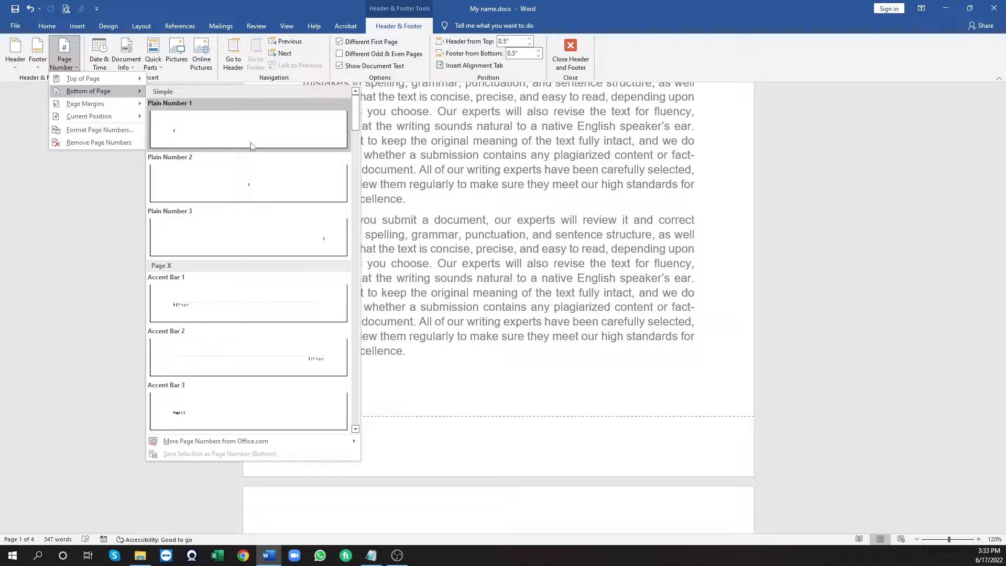
{"action": "left_click", "coordinate": [244, 192]}
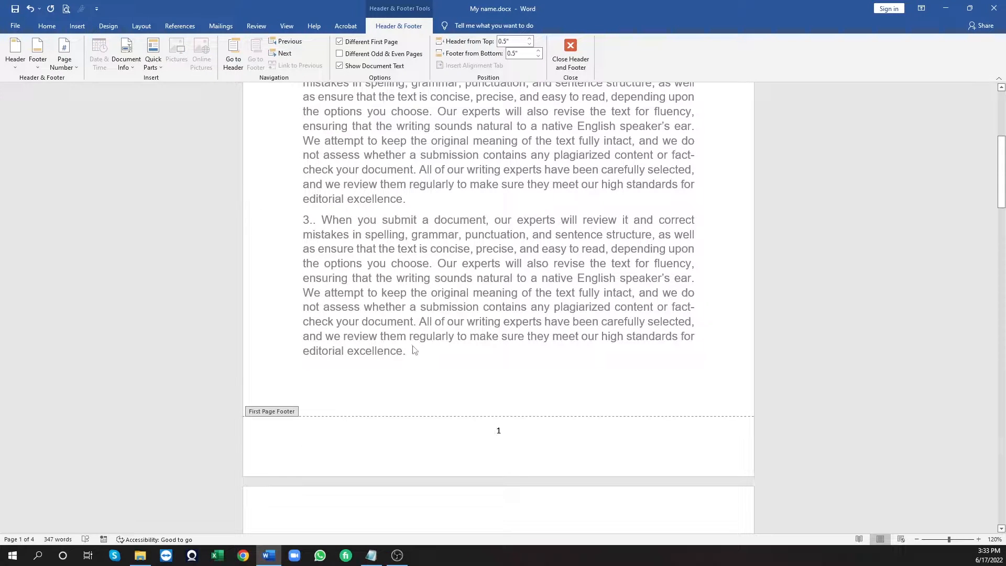
Change the font of the footer's page number to NikoshBAN and return to the body text
{"action": "double_click", "coordinate": [498, 431]}
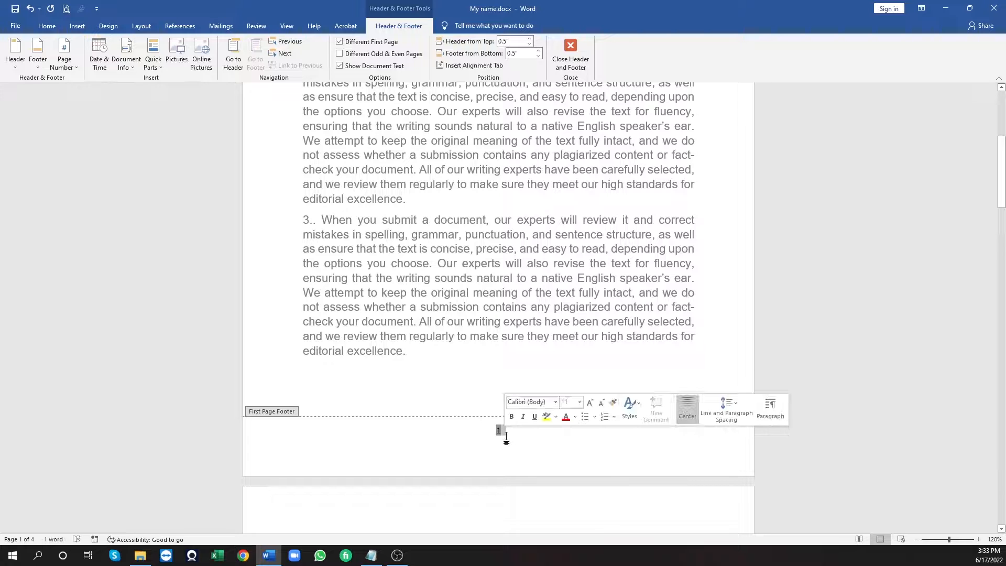
{"action": "double_click", "coordinate": [498, 431]}
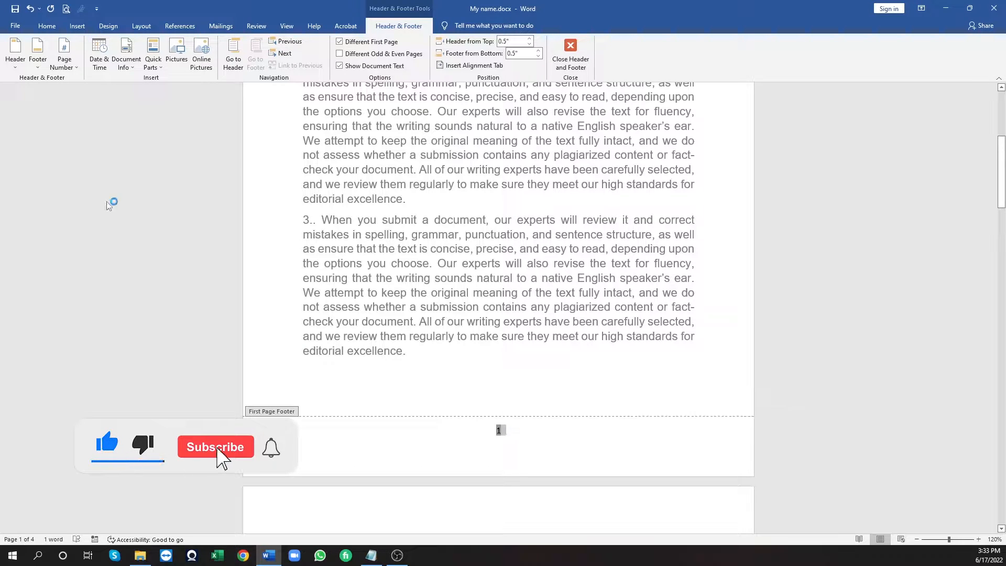
{"action": "left_click", "coordinate": [47, 26]}
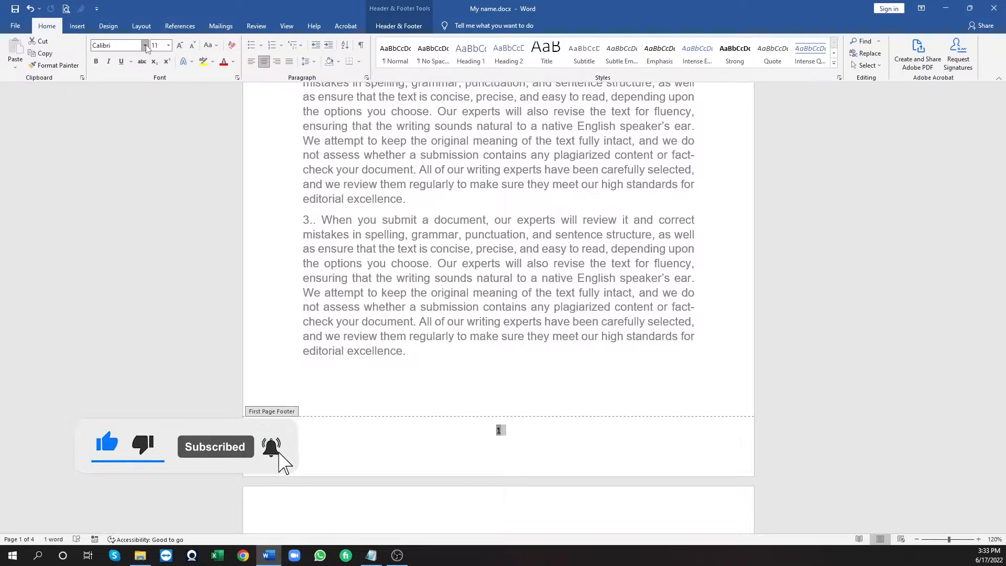
{"action": "left_click", "coordinate": [139, 46]}
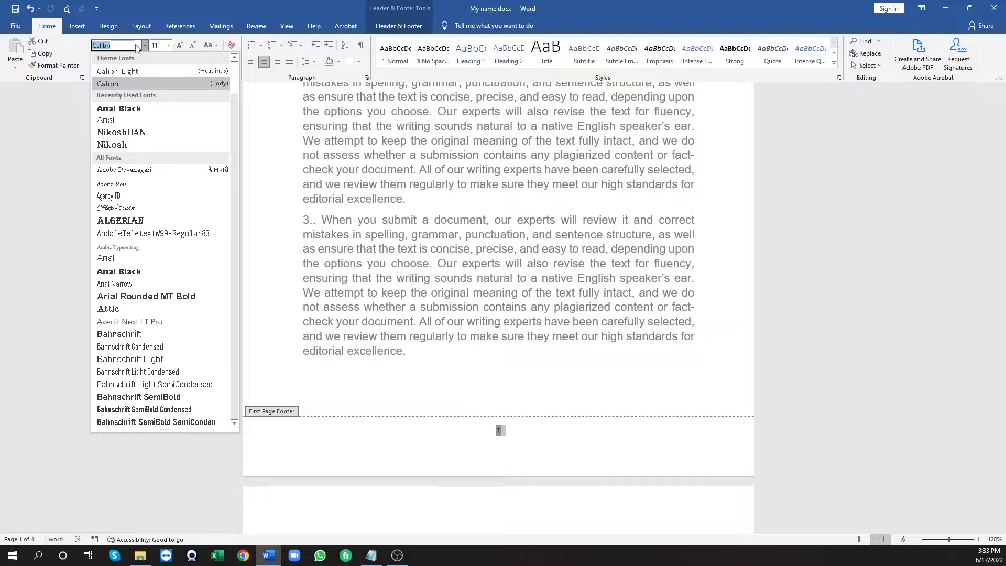
{"action": "left_click", "coordinate": [150, 133]}
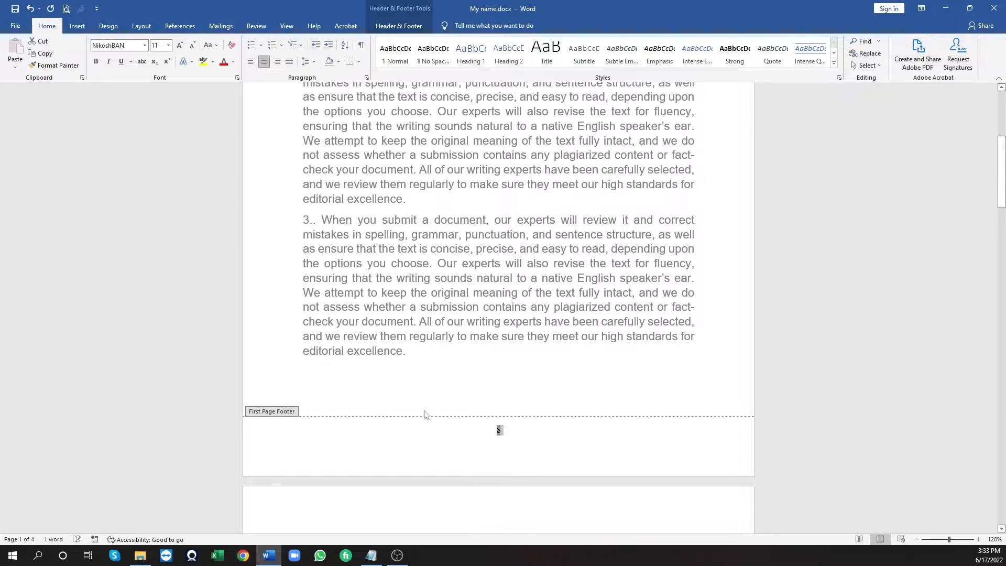
{"action": "left_click", "coordinate": [517, 438]}
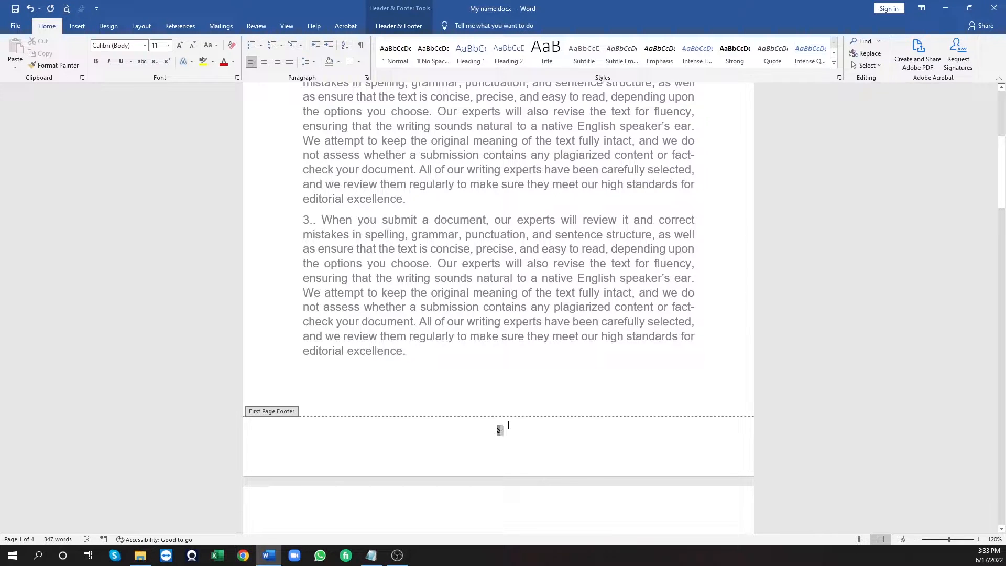
{"action": "key", "text": "Escape"}
{"action": "left_click_drag", "start_coordinate": [430, 249], "coordinate": [475, 278]}
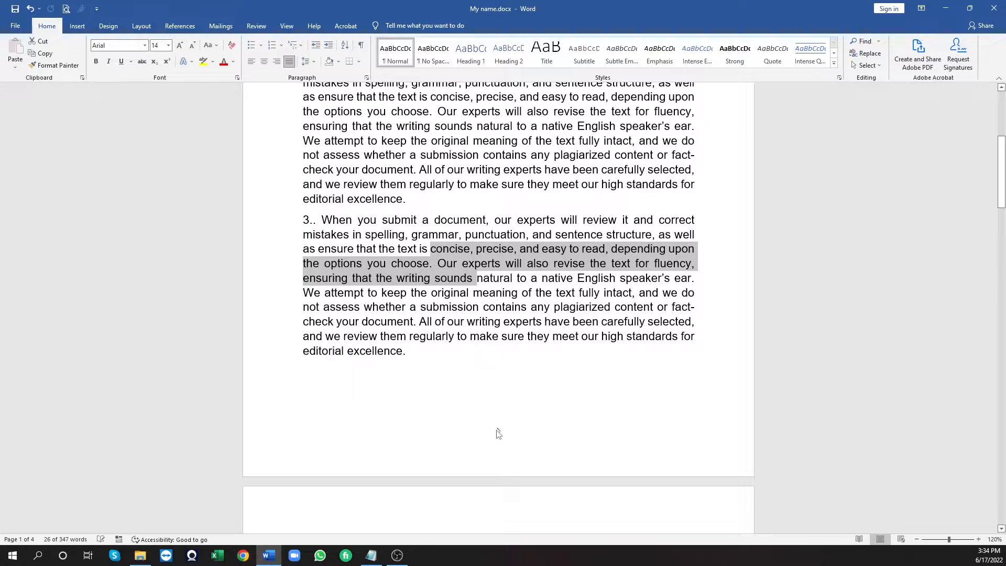
Set the font size of the first-page footer's page number to 14 and leave the footer
{"action": "double_click", "coordinate": [498, 431]}
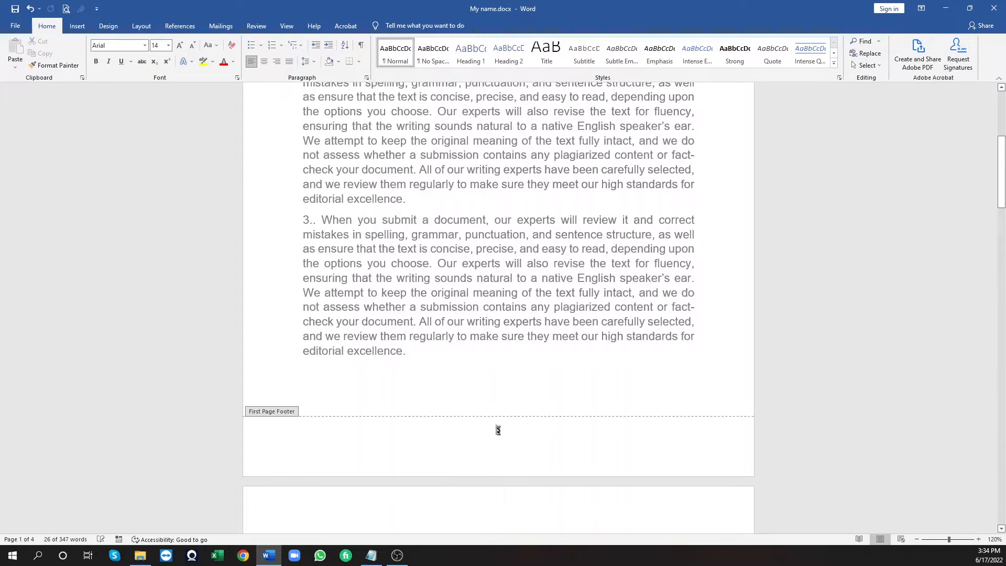
{"action": "left_click", "coordinate": [47, 26]}
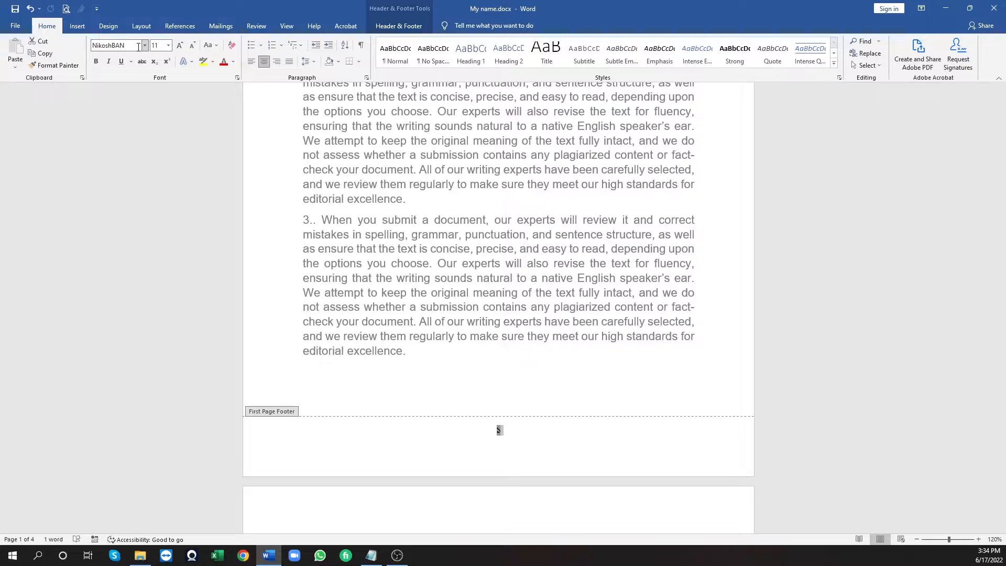
{"action": "left_click", "coordinate": [168, 46]}
{"action": "left_click", "coordinate": [155, 107]}
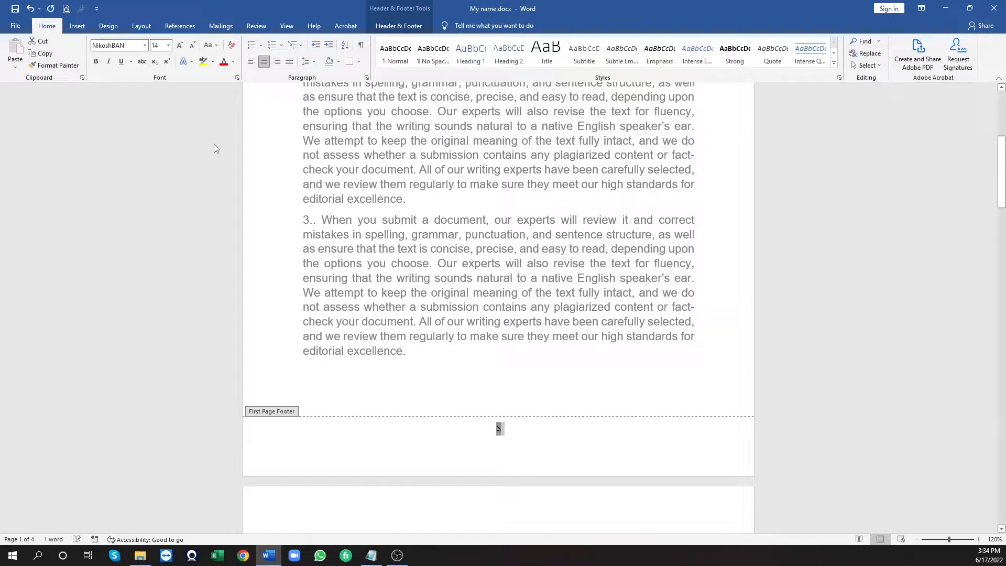
{"action": "double_click", "coordinate": [467, 293]}
Check the formatted page number in the first-page footer, then look through the first and following pages
{"action": "double_click", "coordinate": [497, 427]}
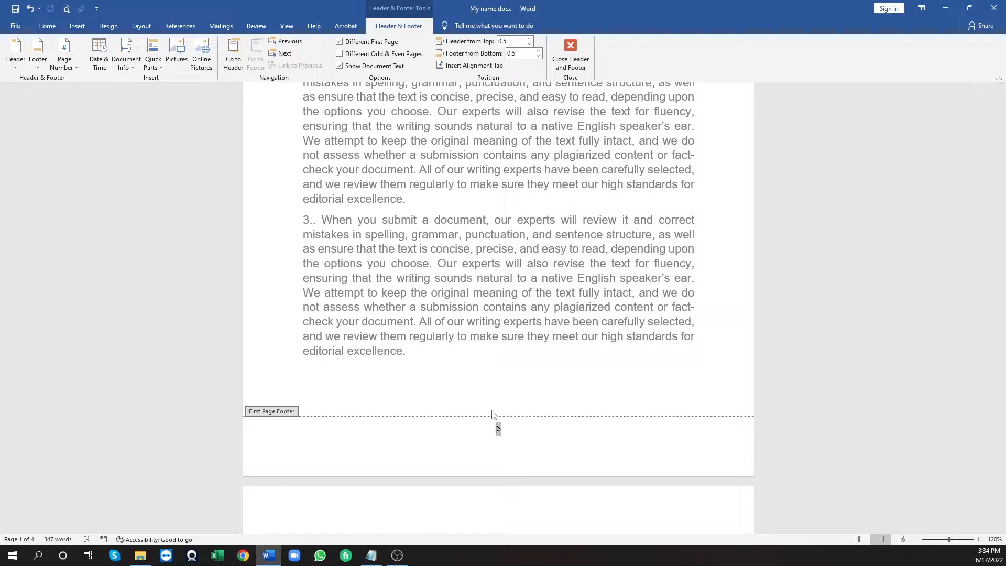
{"action": "left_click_drag", "start_coordinate": [495, 427], "coordinate": [512, 428]}
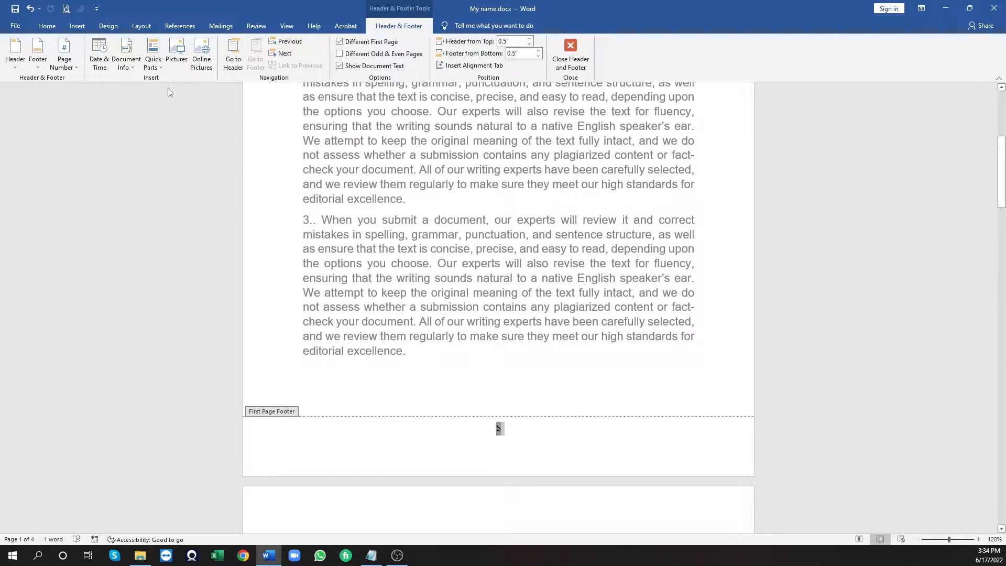
{"action": "double_click", "coordinate": [527, 197]}
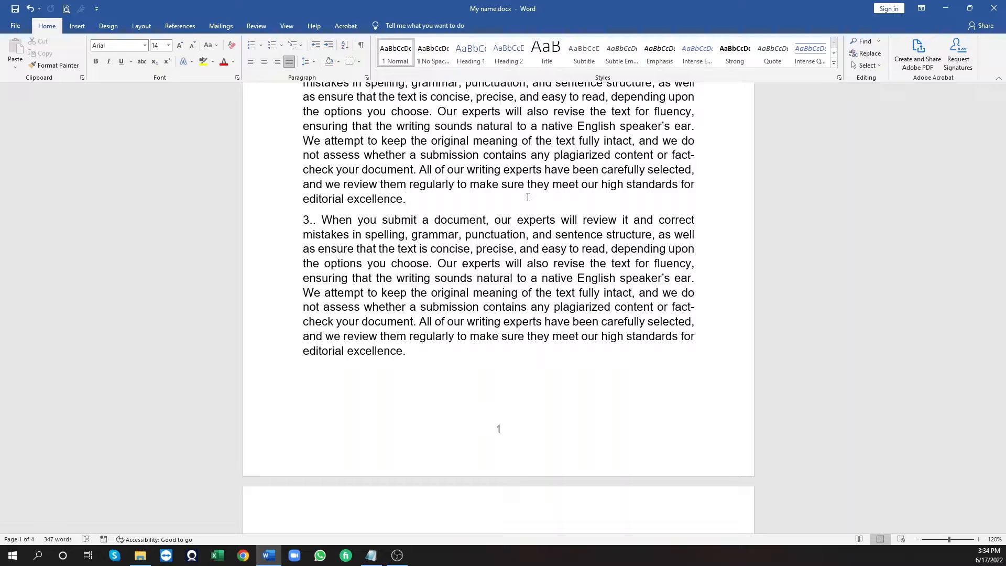
{"action": "scroll", "coordinate": [554, 408], "scroll_direction": "up", "scroll_amount": 6}
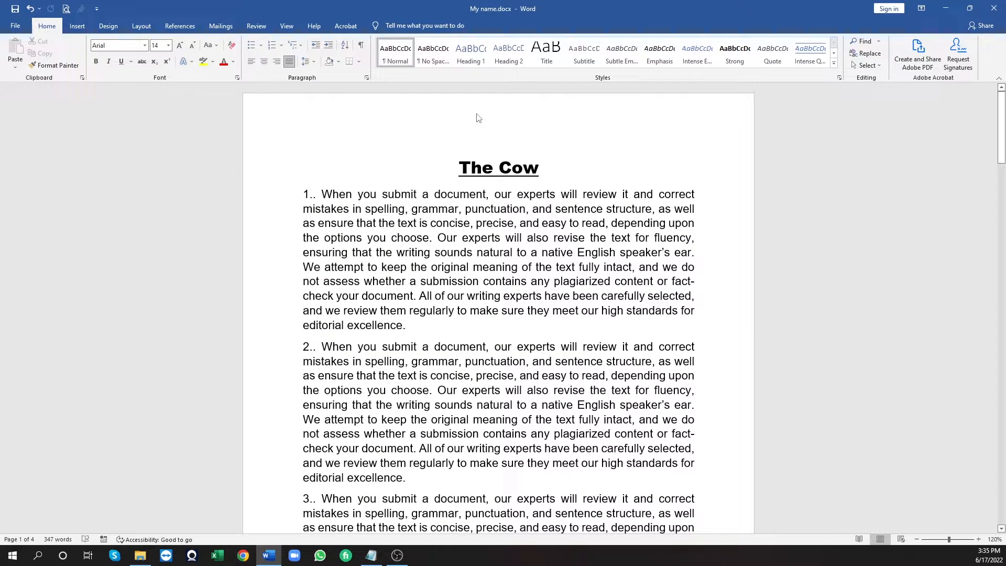
{"action": "scroll", "coordinate": [455, 388], "scroll_direction": "down", "scroll_amount": 10}
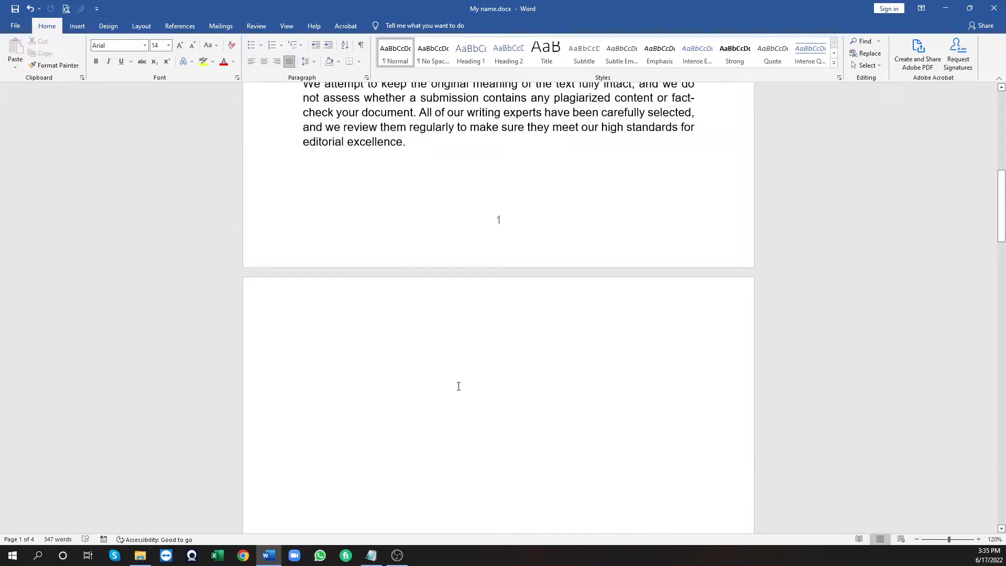
{"action": "scroll", "coordinate": [461, 372], "scroll_direction": "down", "scroll_amount": 5}
{"action": "scroll", "coordinate": [464, 352], "scroll_direction": "up", "scroll_amount": 15}
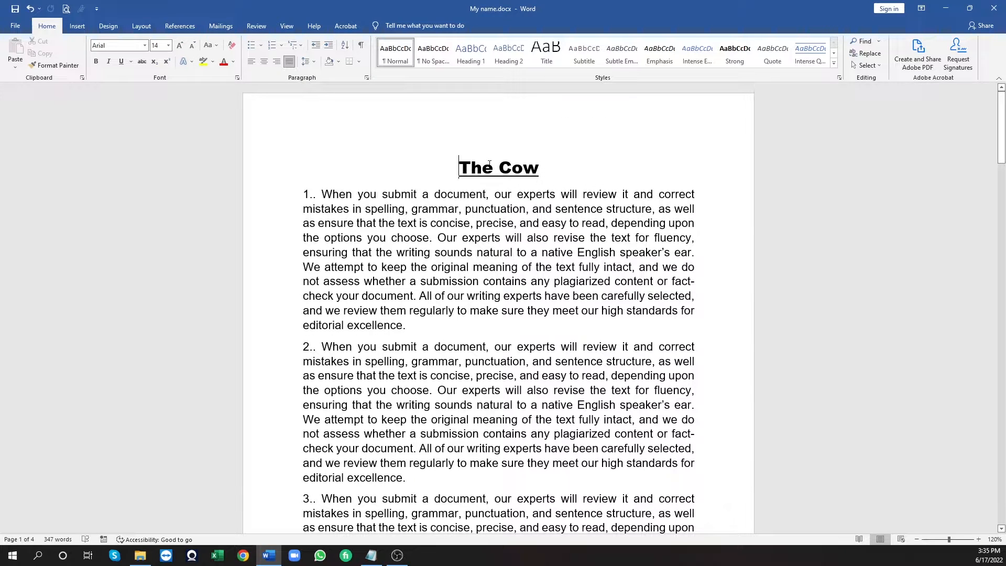
Copy the title "The Cow" into the page header and return to the body text
{"action": "triple_click", "coordinate": [489, 164]}
{"action": "key", "text": "ctrl+c"}
{"action": "double_click", "coordinate": [445, 138]}
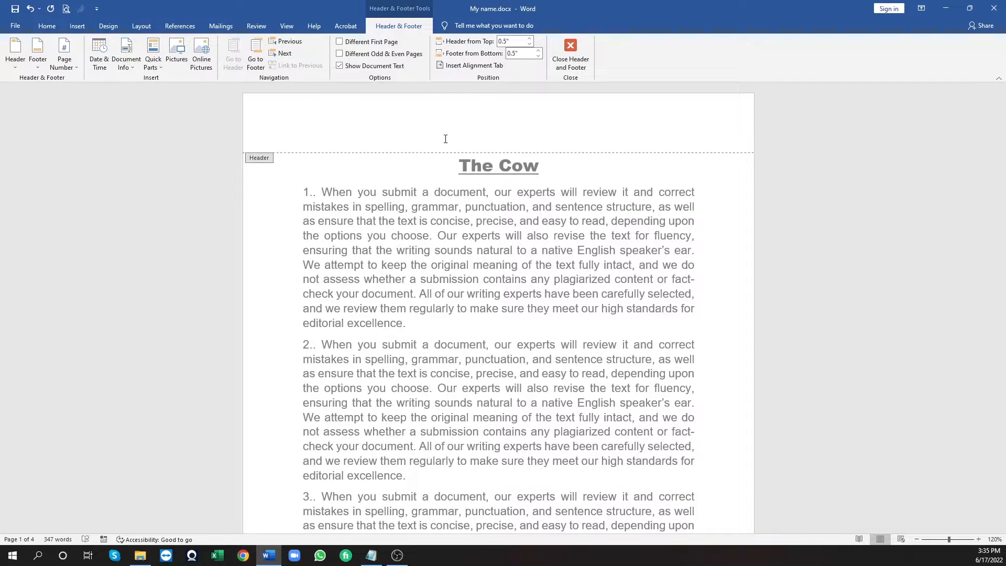
{"action": "key", "text": "ctrl+v"}
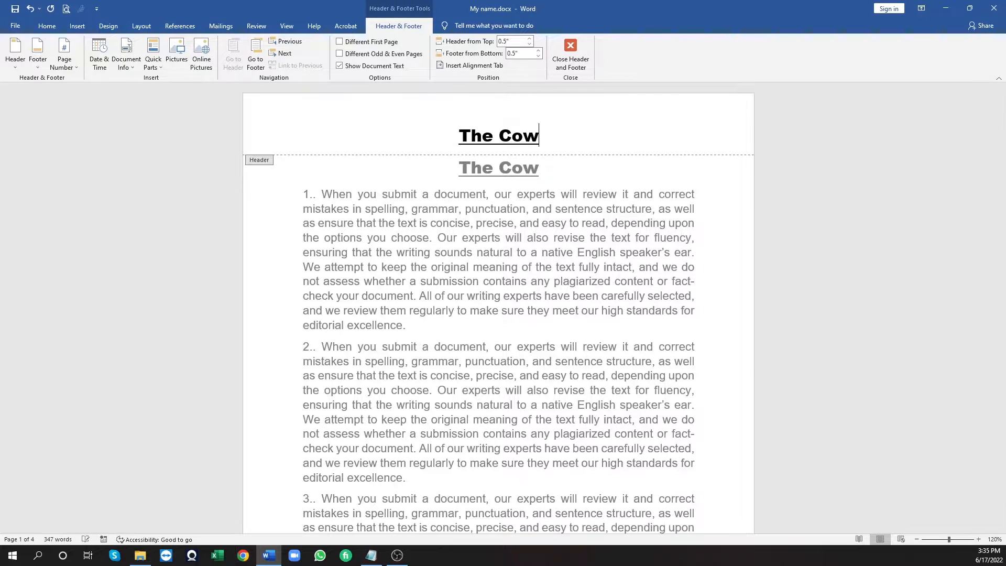
{"action": "double_click", "coordinate": [503, 182]}
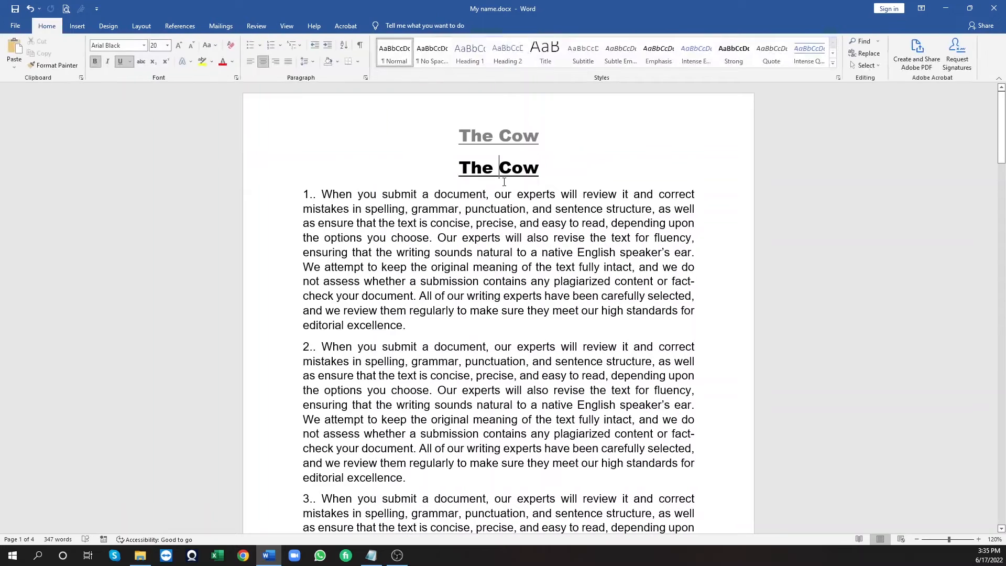
Look through the following pages to check the header title on each of them
{"action": "scroll", "coordinate": [504, 182], "scroll_direction": "down", "scroll_amount": 9}
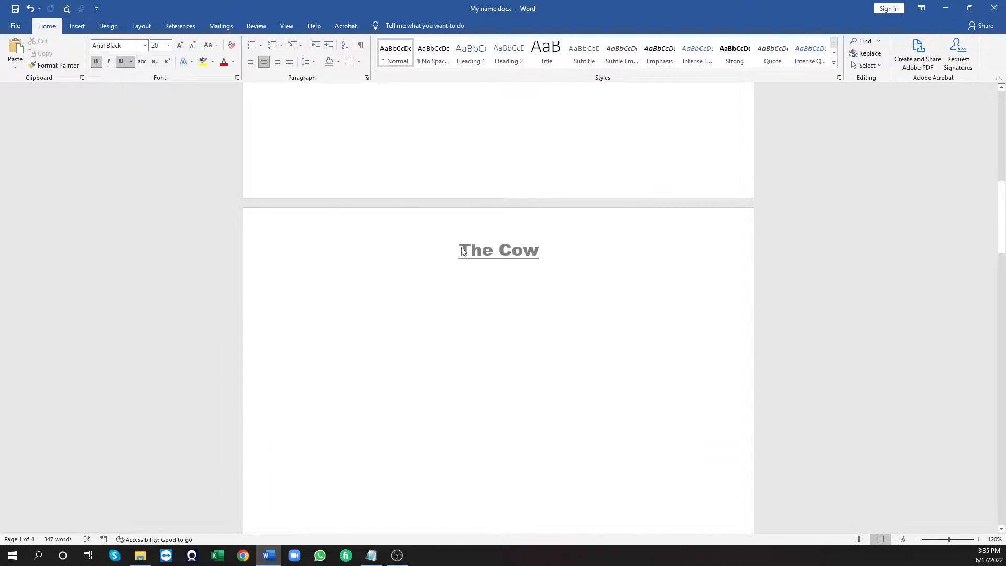
{"action": "left_click_drag", "start_coordinate": [464, 251], "coordinate": [534, 258]}
{"action": "scroll", "coordinate": [485, 299], "scroll_direction": "up", "scroll_amount": 3}
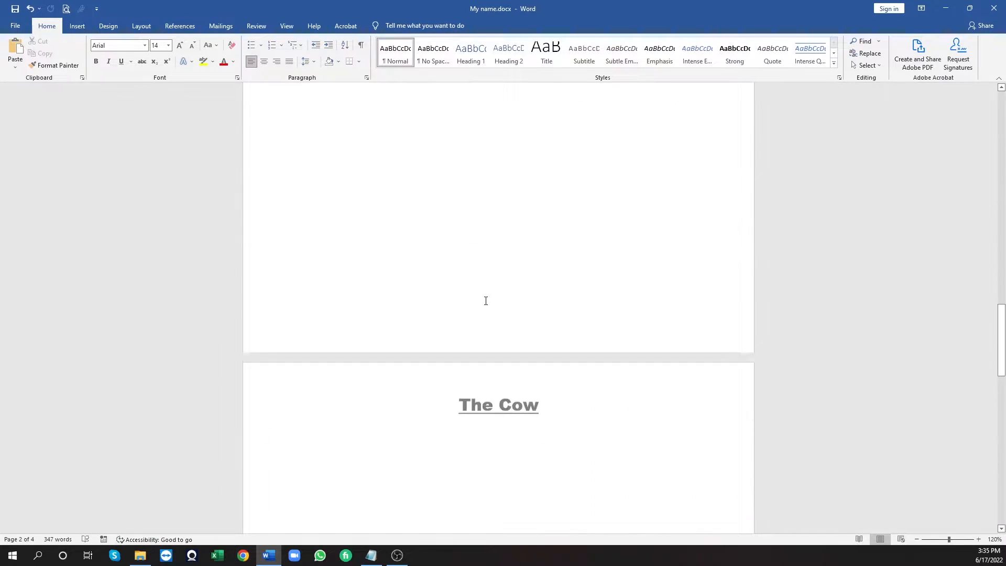
{"action": "scroll", "coordinate": [485, 299], "scroll_direction": "down", "scroll_amount": 6}
{"action": "scroll", "coordinate": [485, 299], "scroll_direction": "up", "scroll_amount": 6}
{"action": "scroll", "coordinate": [489, 296], "scroll_direction": "down", "scroll_amount": 8}
{"action": "scroll", "coordinate": [495, 288], "scroll_direction": "up", "scroll_amount": 12}
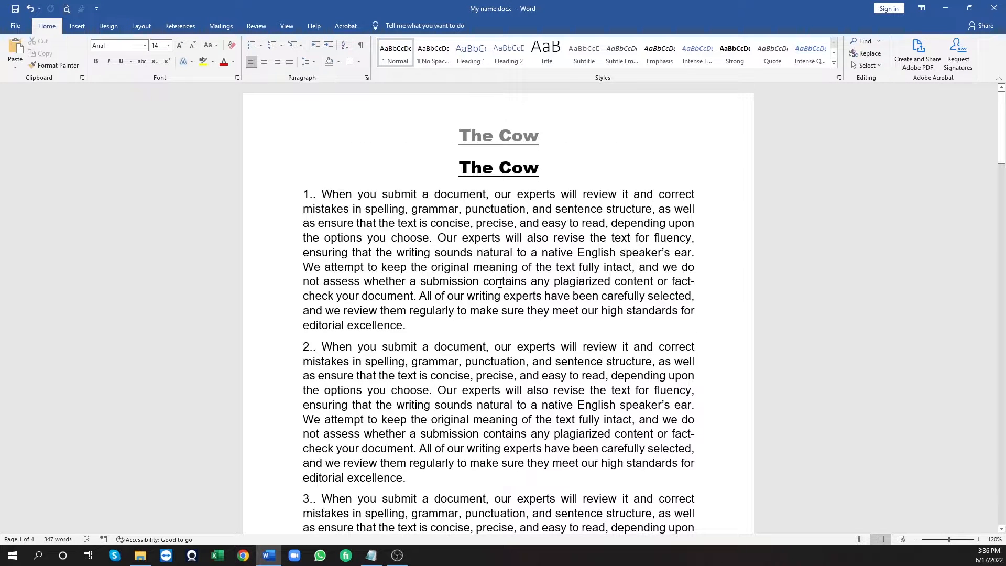
Delete the title "The Cow" from the header and return to the body text
{"action": "double_click", "coordinate": [474, 139]}
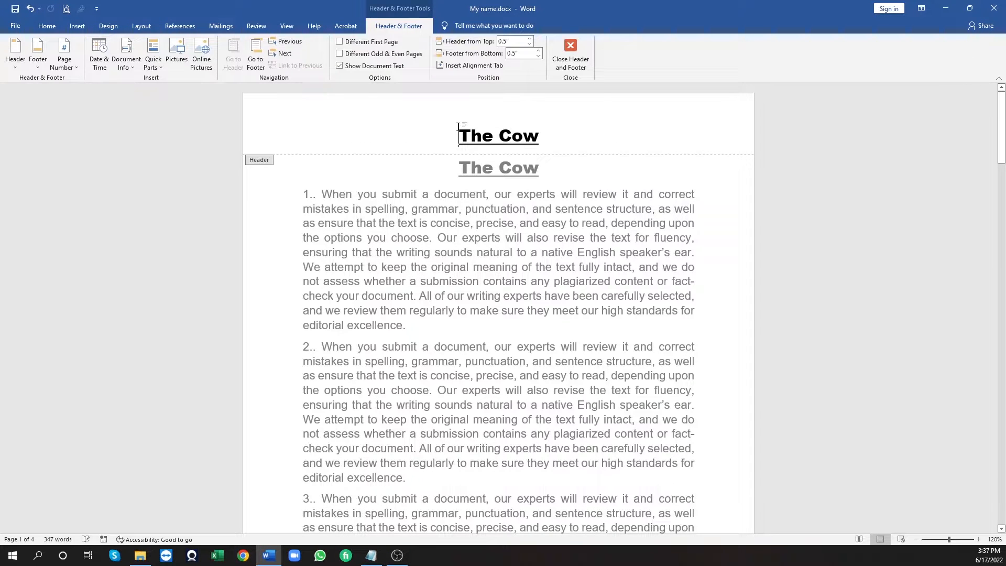
{"action": "left_click_drag", "start_coordinate": [457, 128], "coordinate": [554, 139]}
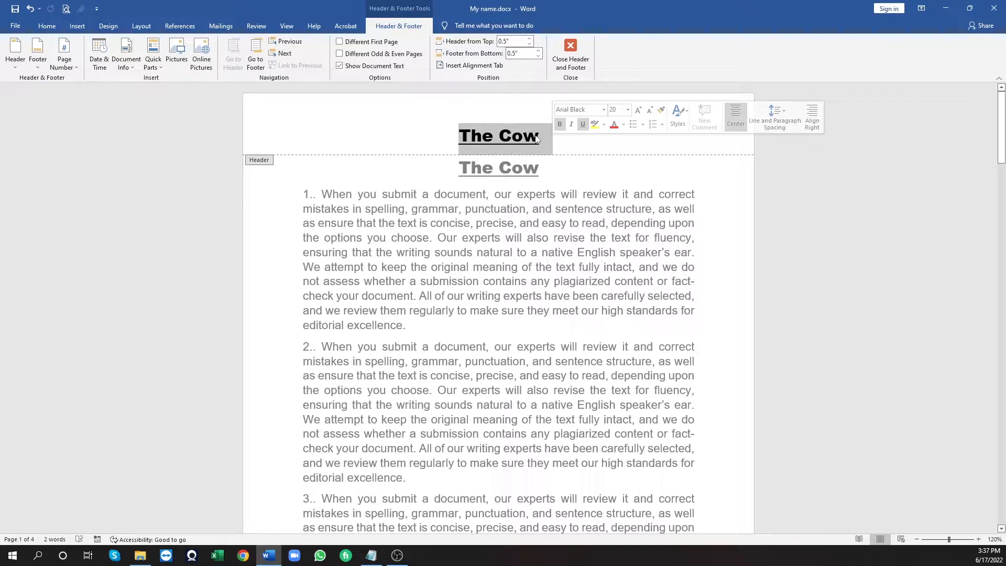
{"action": "key", "text": "Delete"}
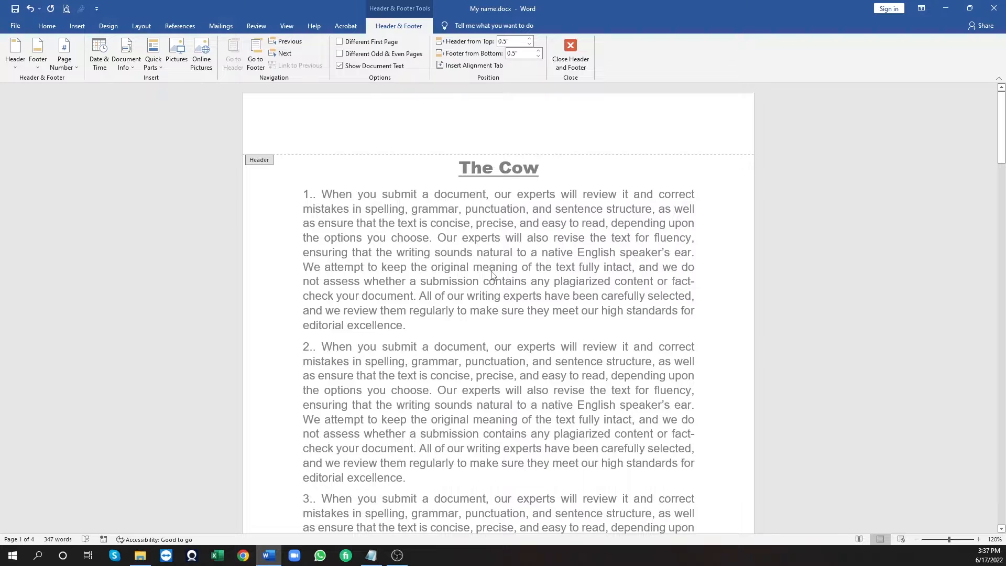
{"action": "double_click", "coordinate": [492, 273]}
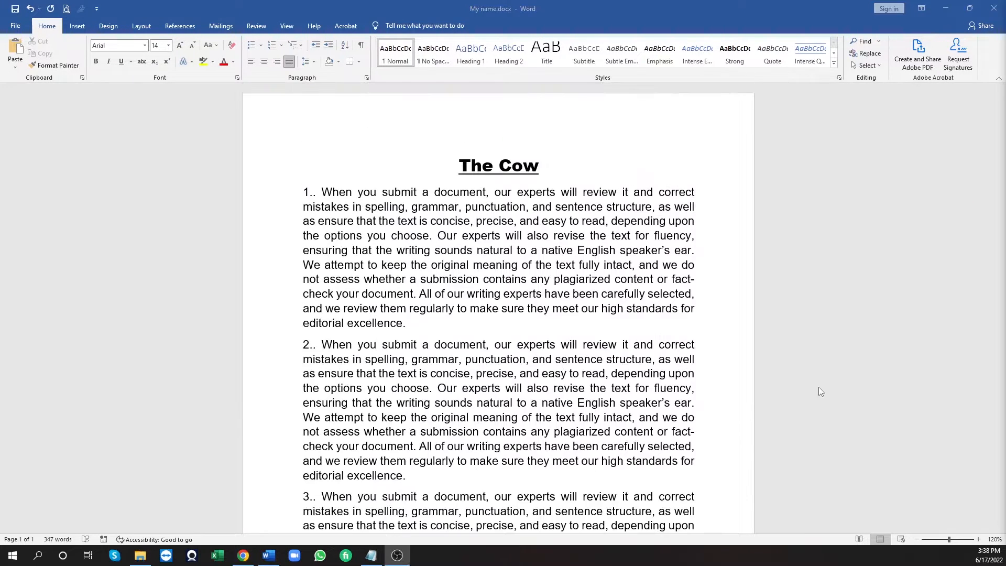
Change the document's page orientation to Landscape and view the whole page
{"action": "left_click", "coordinate": [142, 27]}
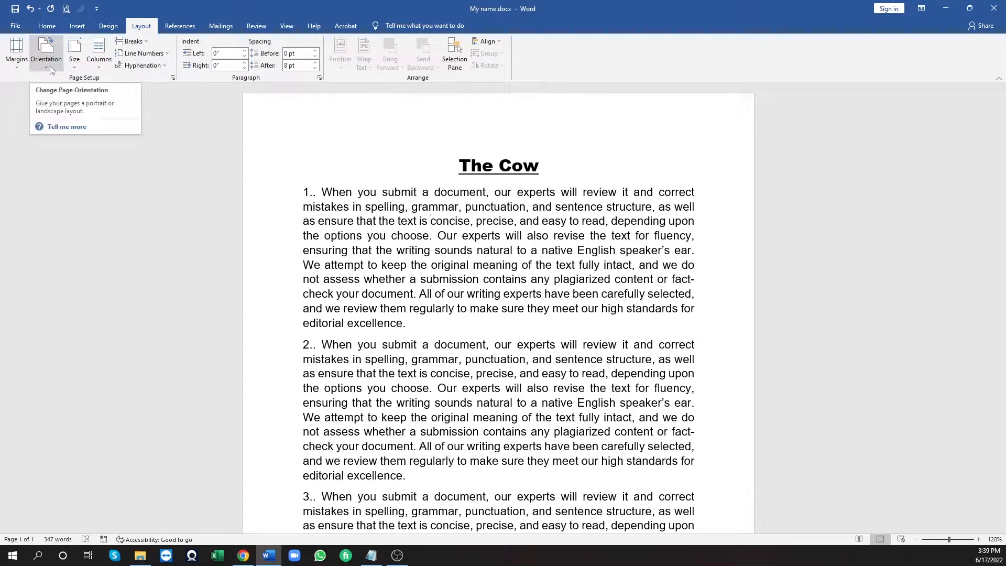
{"action": "left_click", "coordinate": [50, 65]}
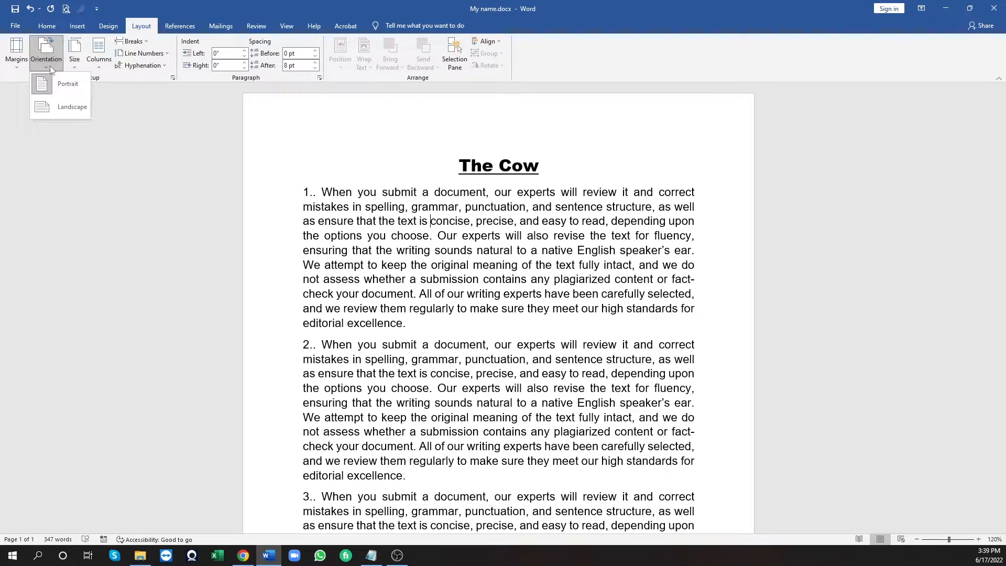
{"action": "left_click", "coordinate": [75, 110]}
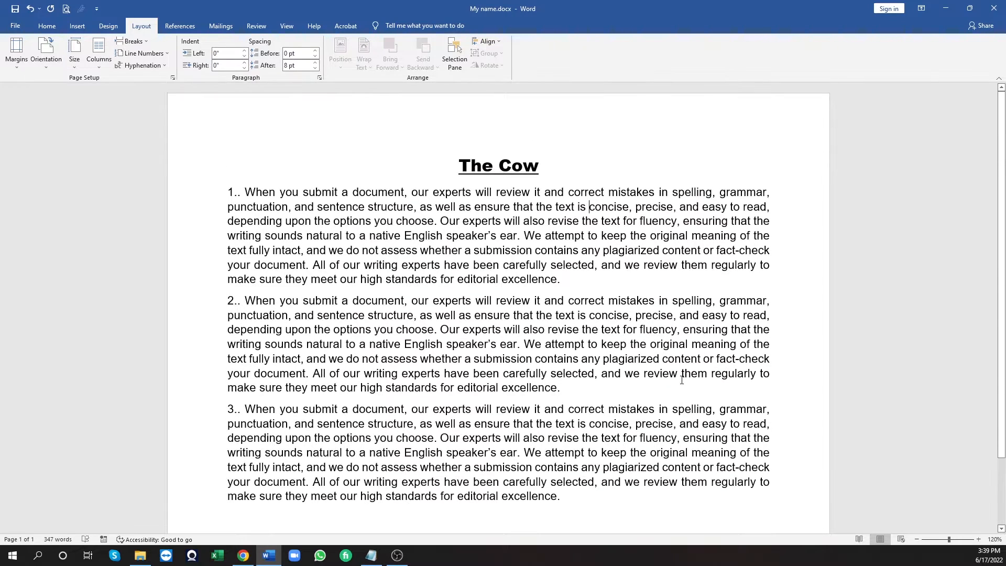
{"action": "scroll", "coordinate": [653, 357], "scroll_direction": "down", "scroll_amount": 3, "text": "ctrl"}
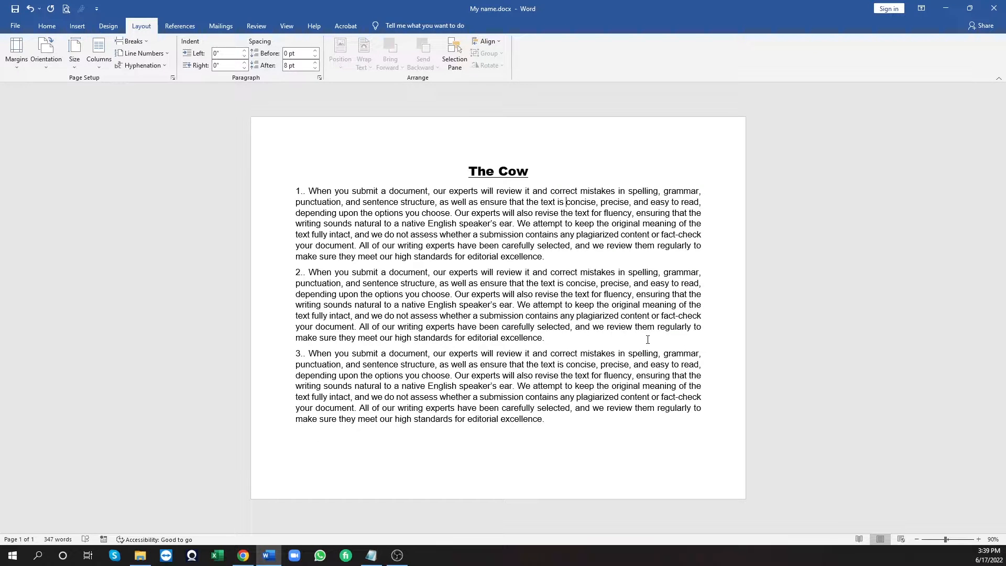
Set the document's page orientation back to Portrait
{"action": "left_click", "coordinate": [46, 52]}
{"action": "left_click", "coordinate": [68, 81]}
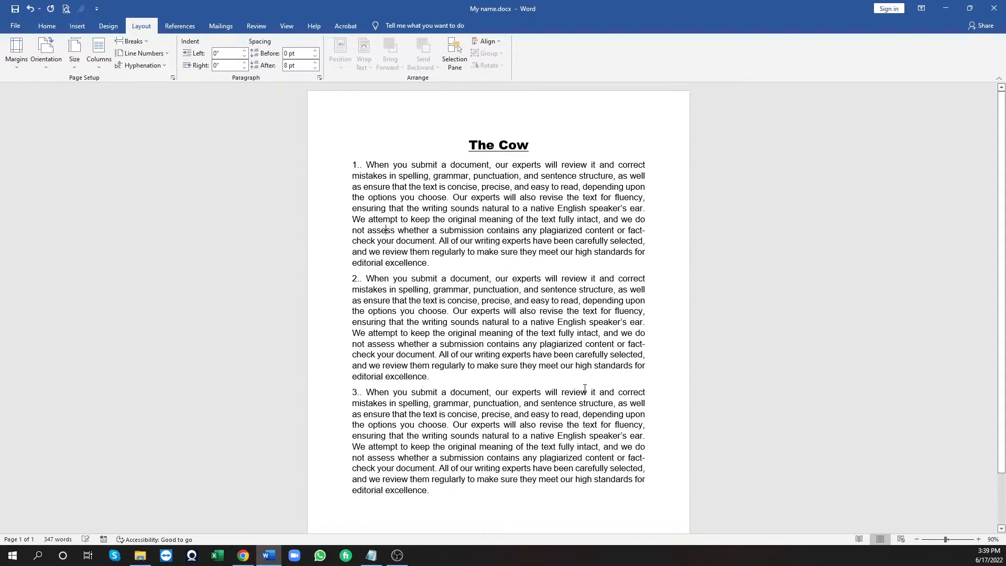
{"action": "scroll", "coordinate": [584, 388], "scroll_direction": "down", "scroll_amount": 2}
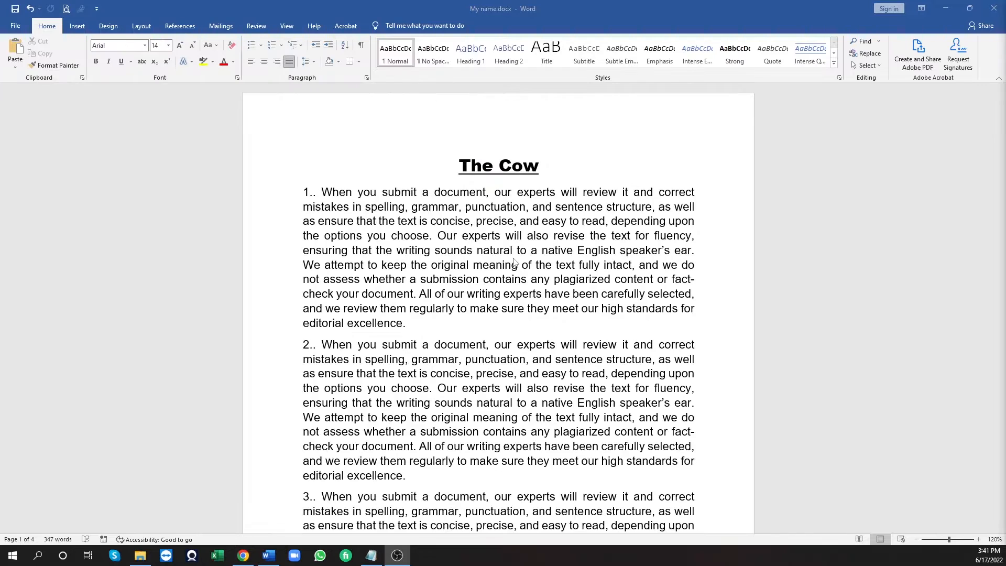
Look through the document's pages to examine the page numbers in their footers
{"action": "scroll", "coordinate": [500, 262], "scroll_direction": "down", "scroll_amount": 6}
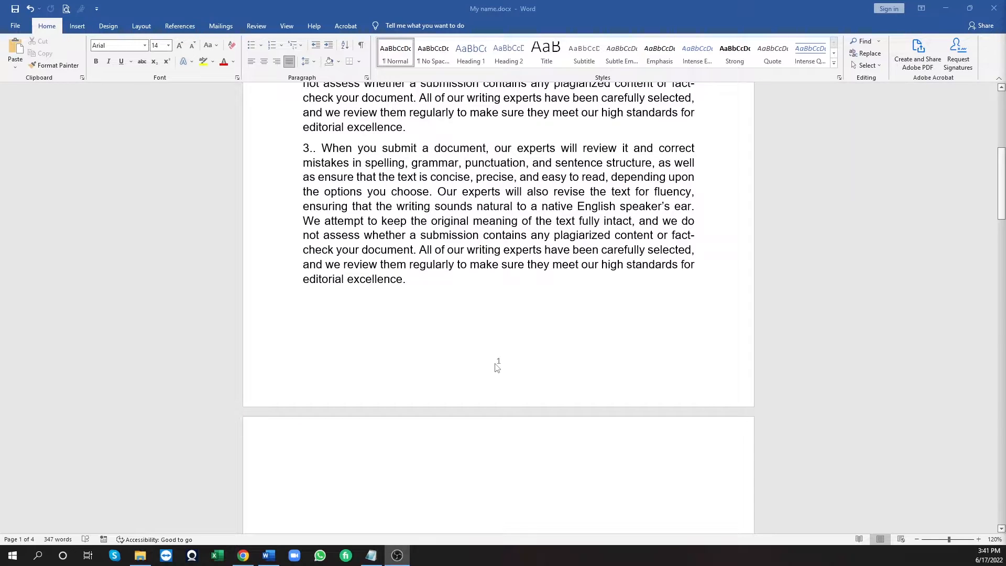
{"action": "scroll", "coordinate": [503, 374], "scroll_direction": "down", "scroll_amount": 20}
{"action": "scroll", "coordinate": [515, 384], "scroll_direction": "up", "scroll_amount": 20}
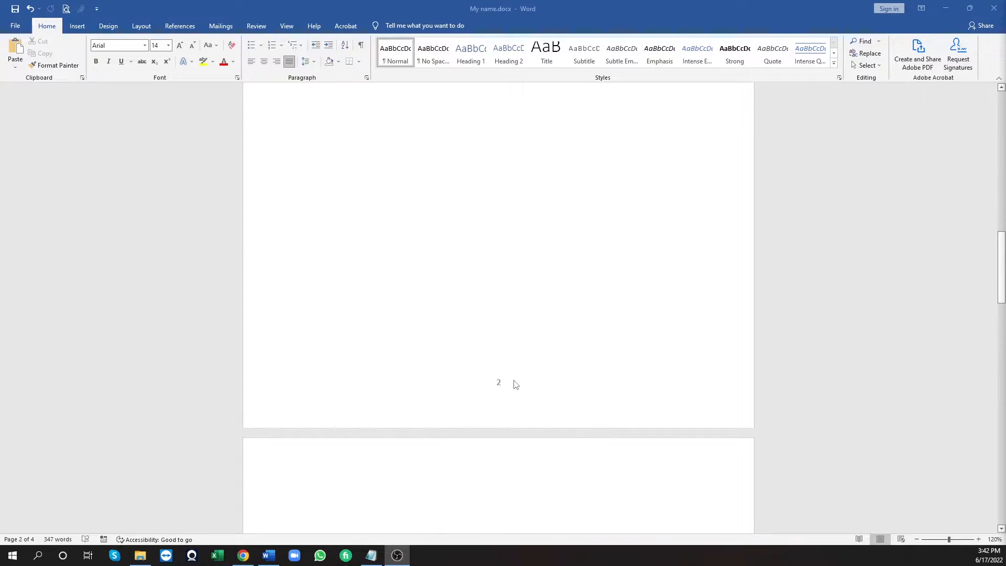
{"action": "scroll", "coordinate": [515, 384], "scroll_direction": "down", "scroll_amount": 20}
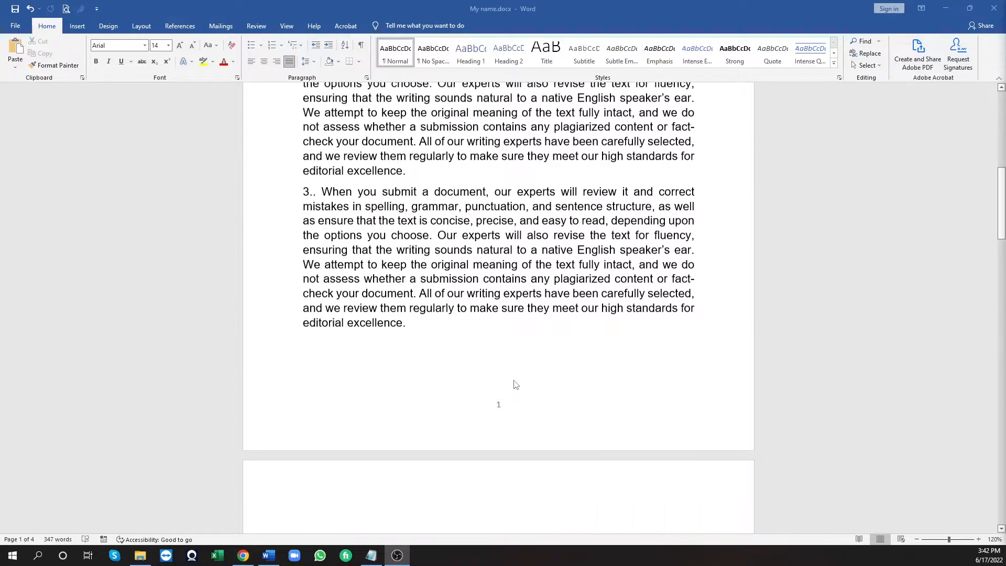
{"action": "scroll", "coordinate": [513, 383], "scroll_direction": "up", "scroll_amount": 20}
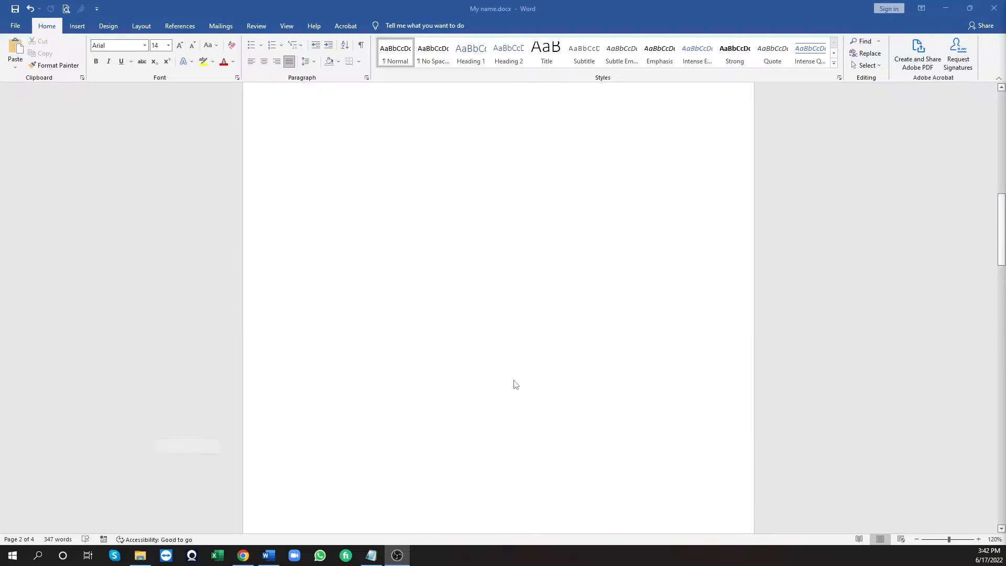
{"action": "scroll", "coordinate": [490, 289], "scroll_direction": "down", "scroll_amount": 8}
{"action": "scroll", "coordinate": [490, 289], "scroll_direction": "down", "scroll_amount": 5}
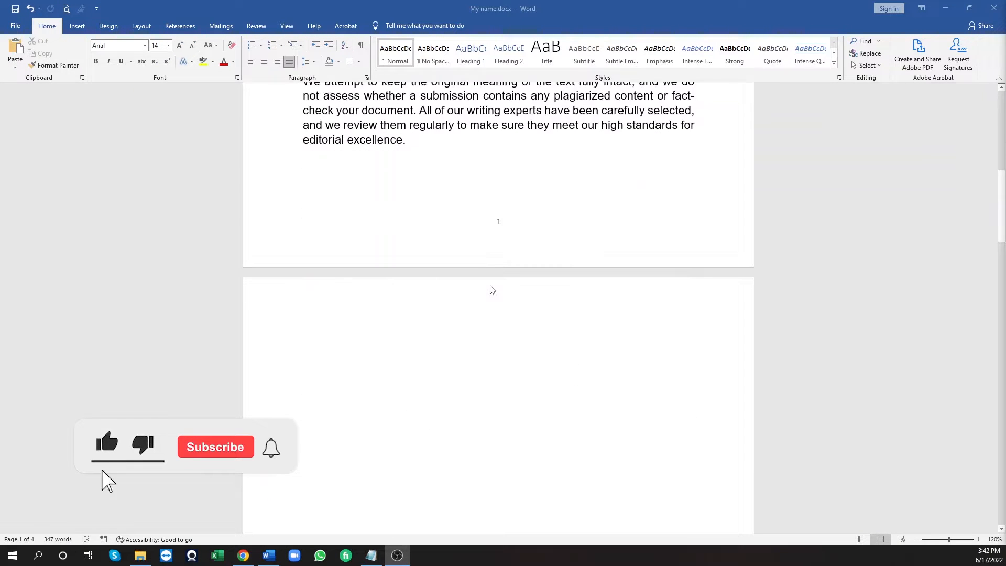
Turn on Different First Page for the footer, check the page numbers on the first and following pages, and leave the footer
{"action": "double_click", "coordinate": [490, 219]}
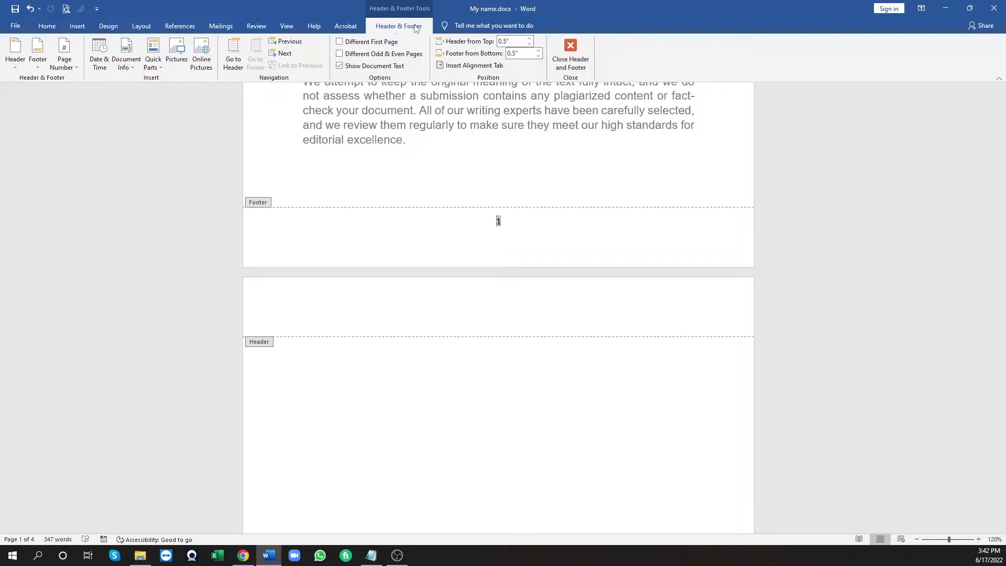
{"action": "left_click", "coordinate": [339, 43]}
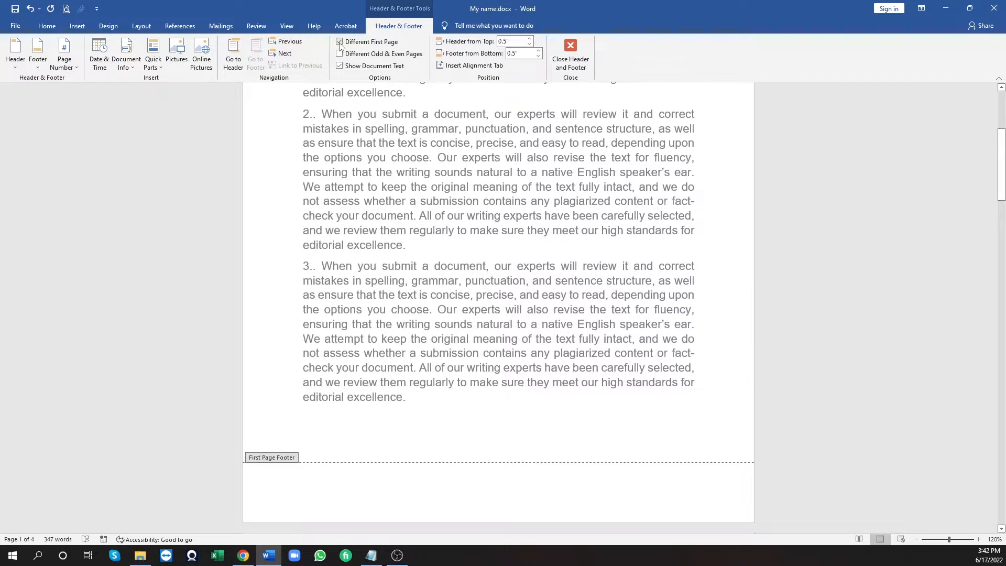
{"action": "scroll", "coordinate": [493, 234], "scroll_direction": "down", "scroll_amount": 3}
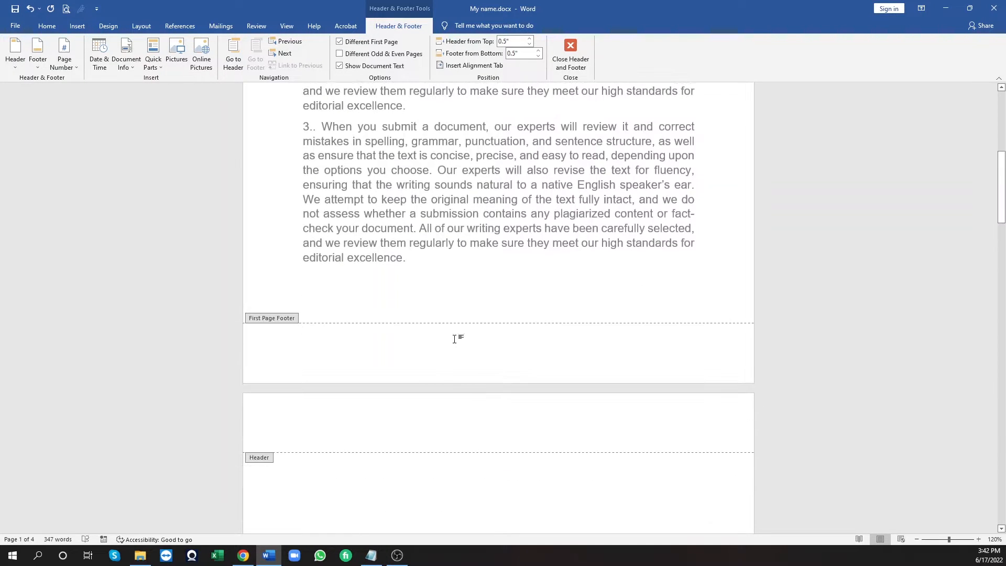
{"action": "scroll", "coordinate": [502, 340], "scroll_direction": "down", "scroll_amount": 15}
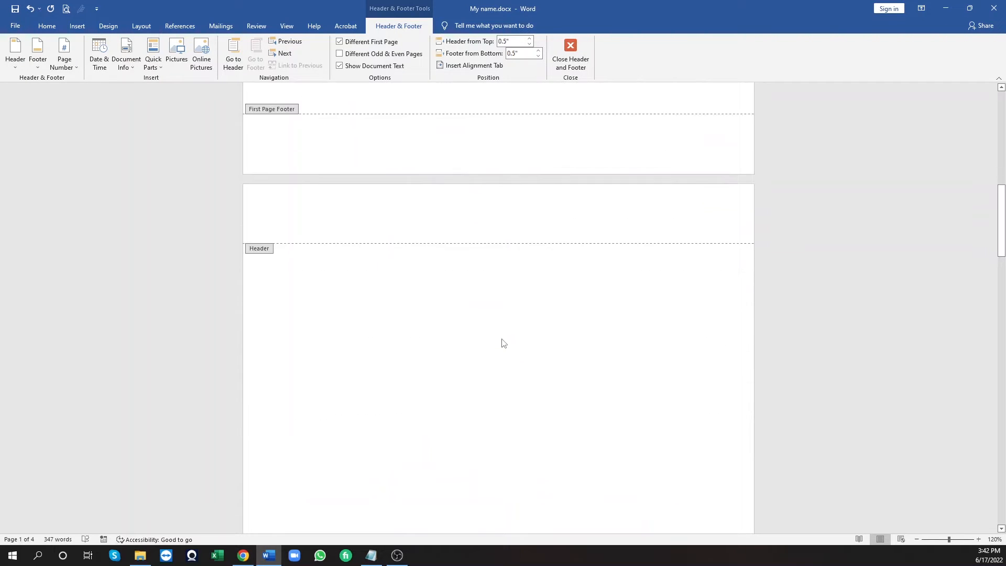
{"action": "scroll", "coordinate": [502, 339], "scroll_direction": "down", "scroll_amount": 1}
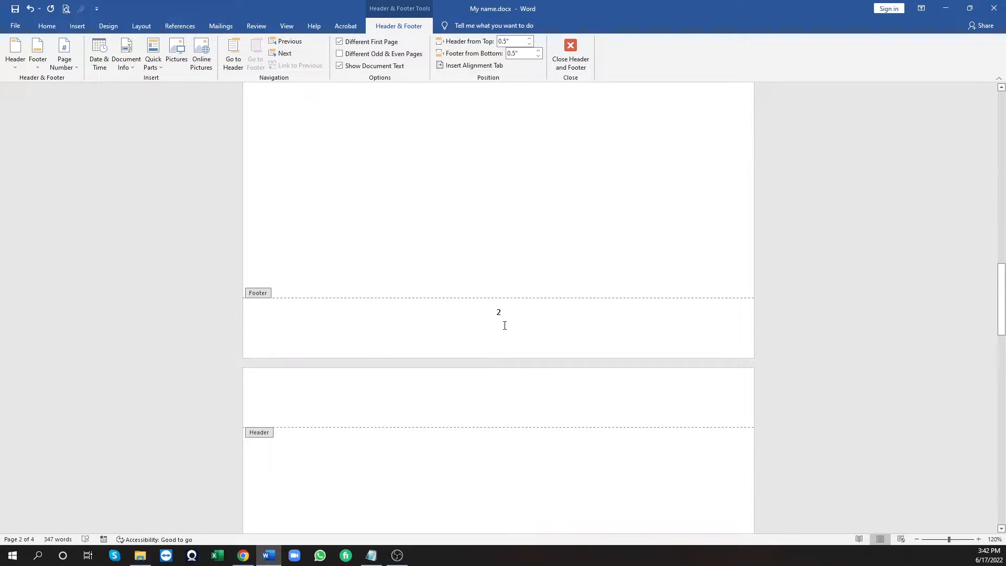
{"action": "scroll", "coordinate": [503, 330], "scroll_direction": "down", "scroll_amount": 5}
{"action": "scroll", "coordinate": [498, 337], "scroll_direction": "up", "scroll_amount": 15}
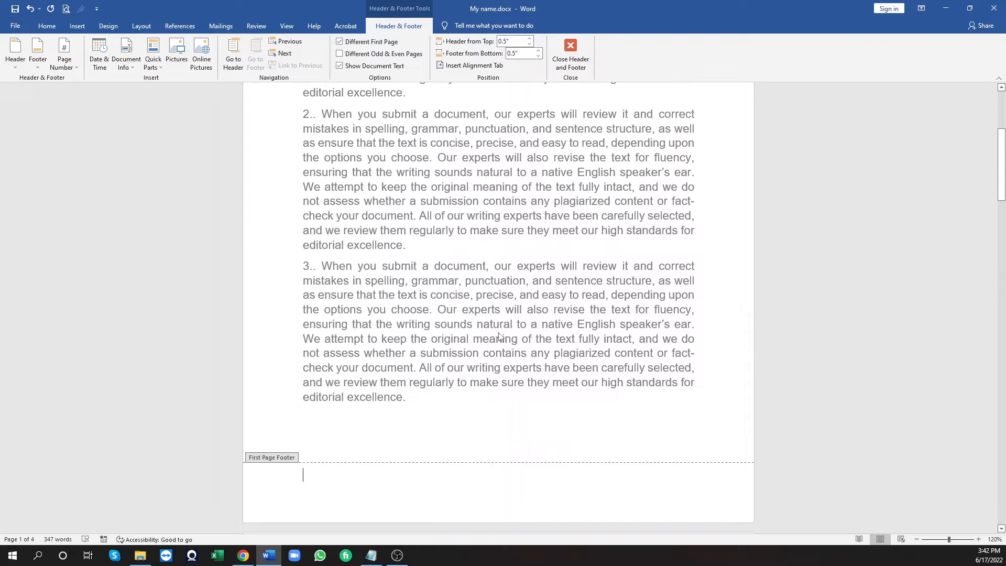
{"action": "double_click", "coordinate": [497, 203]}
Enter the formula "a2-b2=(a+b) (a-b)" at the start of the empty second page
{"action": "scroll", "coordinate": [440, 285], "scroll_direction": "down", "scroll_amount": 8}
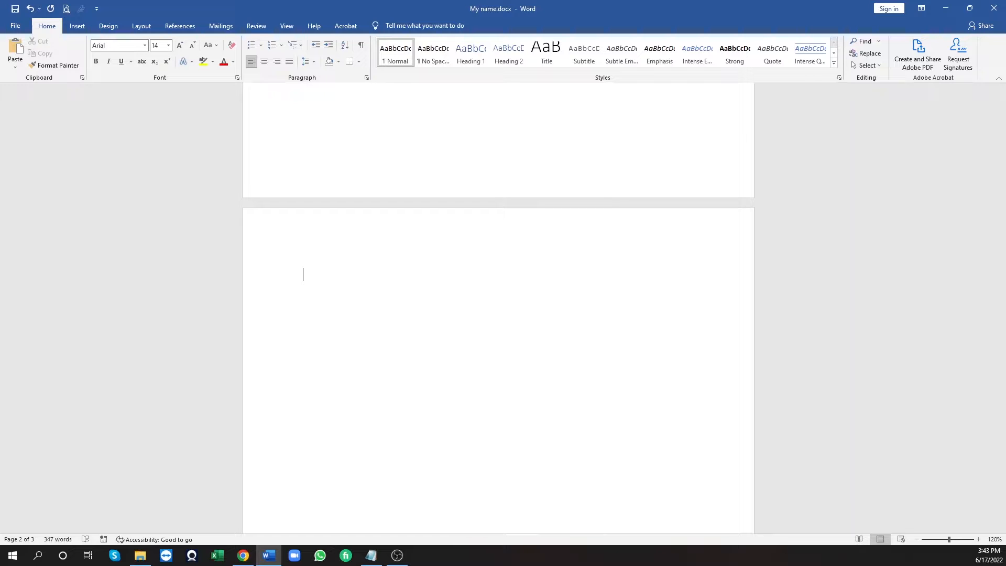
{"action": "type", "text": "a2-b2=(a+b) (a-b)"}
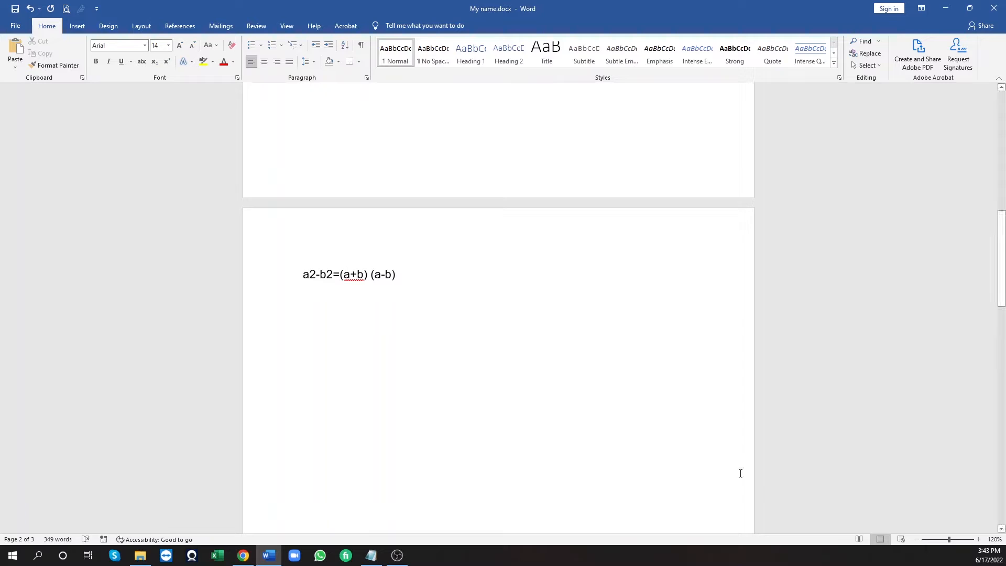
Format the 2 after the first a in the second page's formula as superscript
{"action": "left_click_drag", "start_coordinate": [309, 275], "coordinate": [316, 274]}
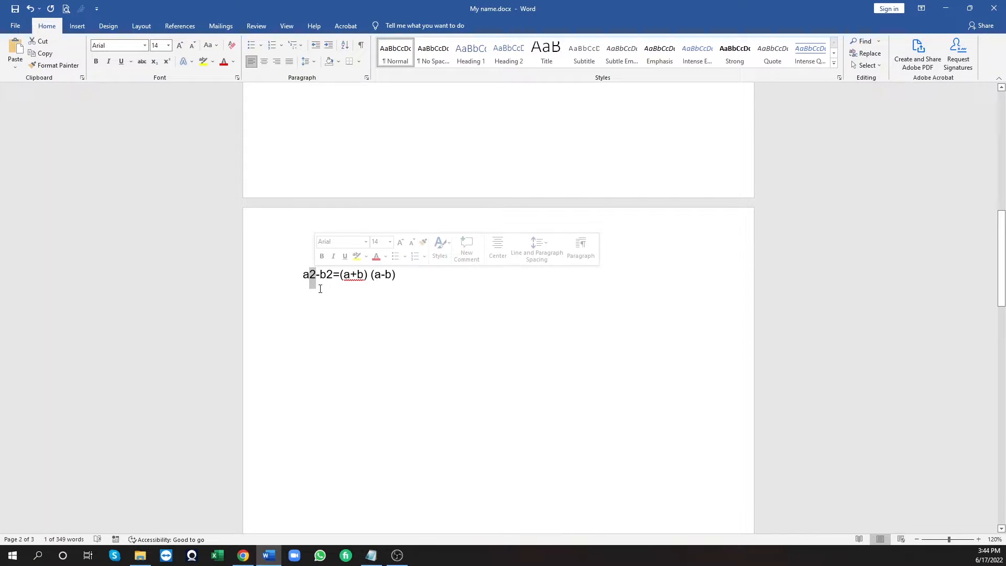
{"action": "left_click", "coordinate": [333, 275]}
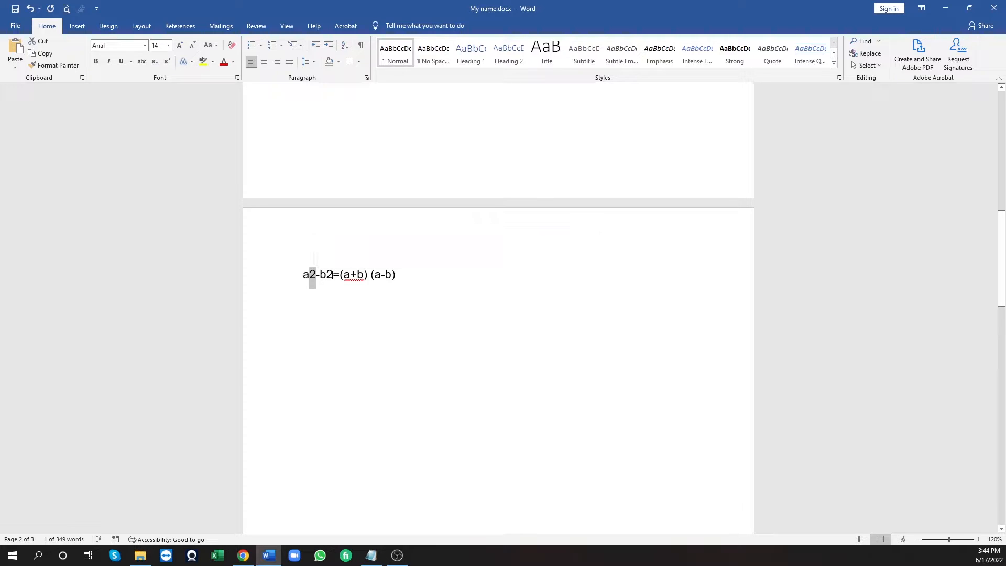
{"action": "left_click_drag", "start_coordinate": [309, 271], "coordinate": [316, 271]}
{"action": "key", "text": "ctrl+z"}
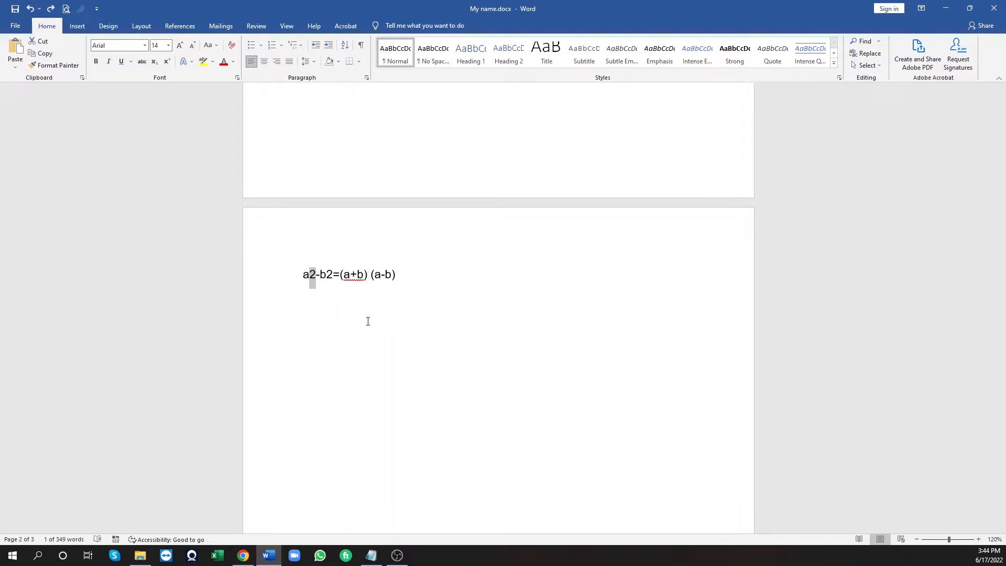
{"action": "key", "text": "ctrl+shift+equal"}
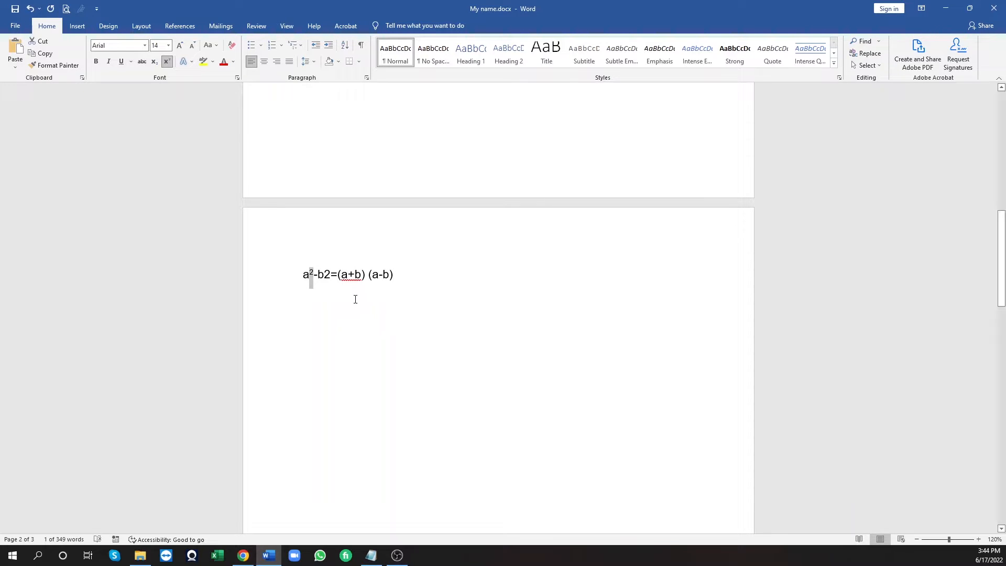
Format the 2 after the first b in the formula as superscript and place the cursor after the formula
{"action": "left_click", "coordinate": [306, 294]}
{"action": "left_click_drag", "start_coordinate": [324, 274], "coordinate": [331, 275]}
{"action": "left_click", "coordinate": [167, 63]}
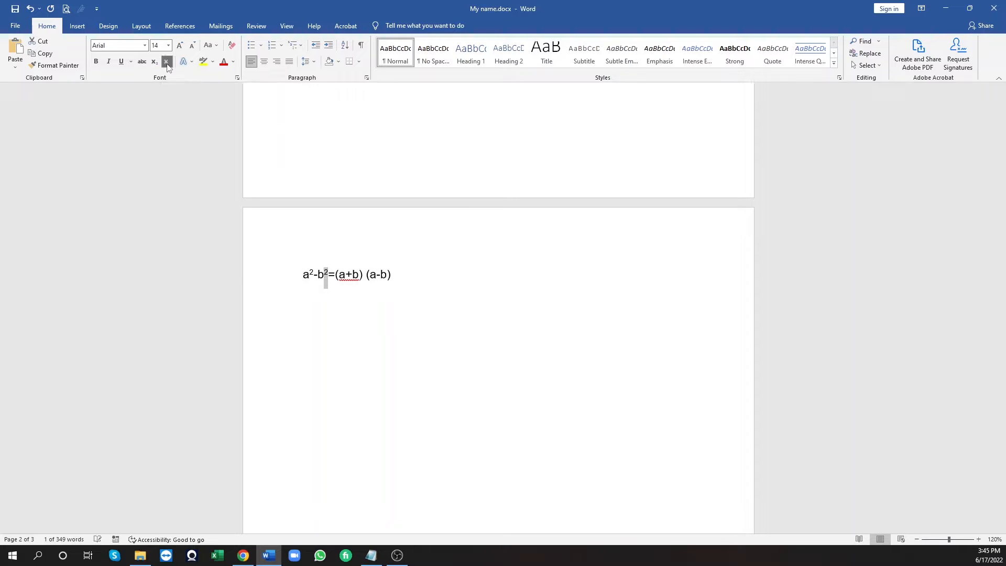
{"action": "left_click", "coordinate": [403, 272]}
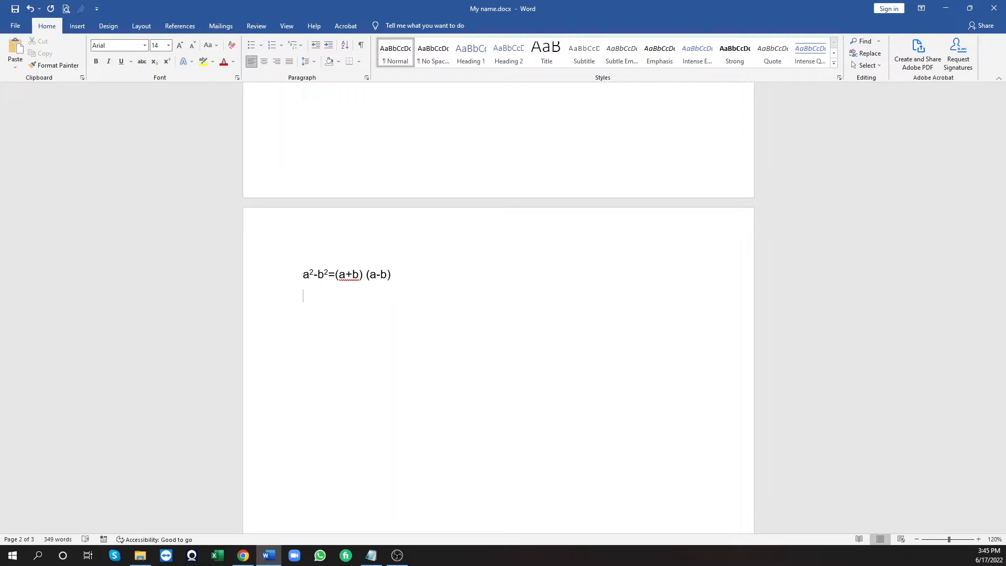
Enter H2O, CO2 and H2SO4 on separate lines below the formula and format the 2 in H2O and in CO2 as subscript
{"action": "type", "text": "H2O"}
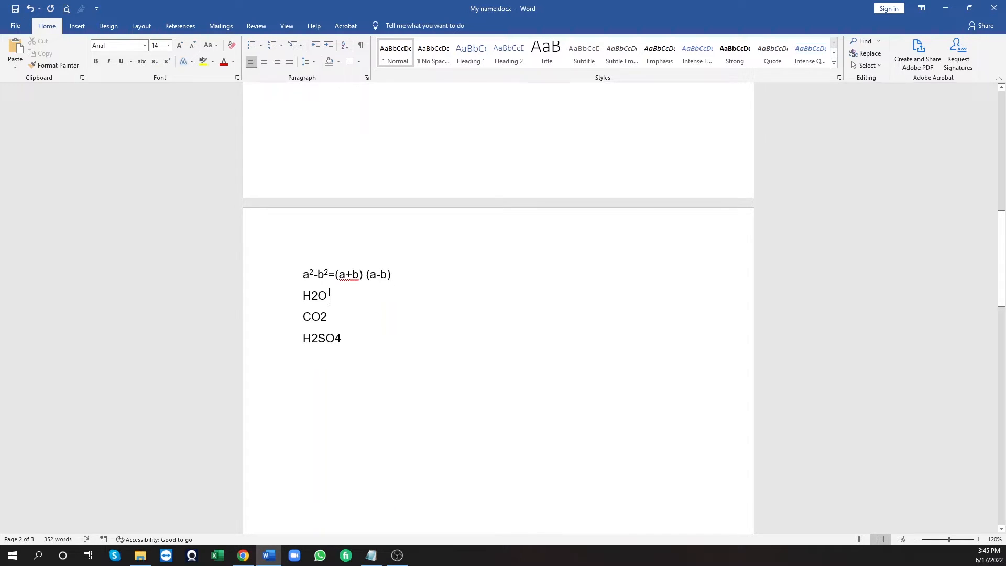
{"action": "left_click_drag", "start_coordinate": [310, 295], "coordinate": [318, 296]}
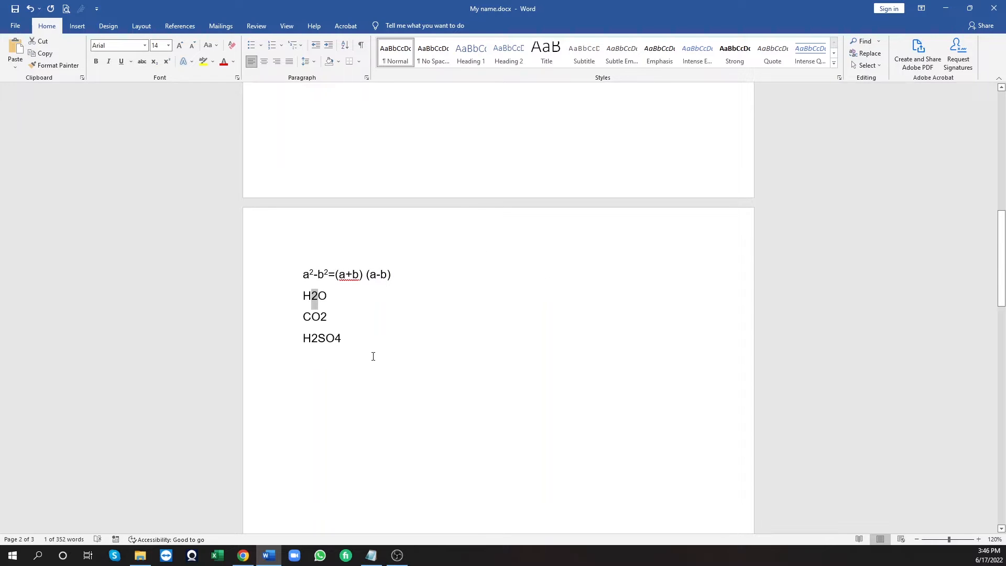
{"action": "key", "text": "ctrl+equal"}
{"action": "left_click_drag", "start_coordinate": [320, 316], "coordinate": [327, 317]}
{"action": "left_click", "coordinate": [156, 61]}
Format both the 2 and the 4 in H2SO4 as subscript
{"action": "left_click", "coordinate": [303, 338]}
{"action": "left_click_drag", "start_coordinate": [312, 341], "coordinate": [318, 344]}
{"action": "left_click", "coordinate": [154, 61]}
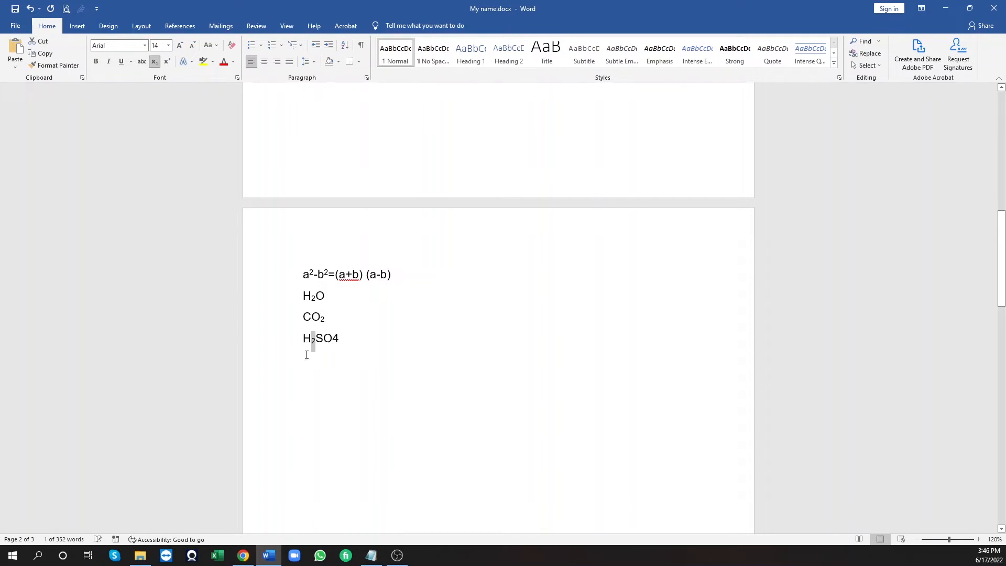
{"action": "left_click", "coordinate": [332, 340]}
{"action": "left_click_drag", "start_coordinate": [333, 341], "coordinate": [341, 354]}
{"action": "key", "text": "ctrl+equal"}
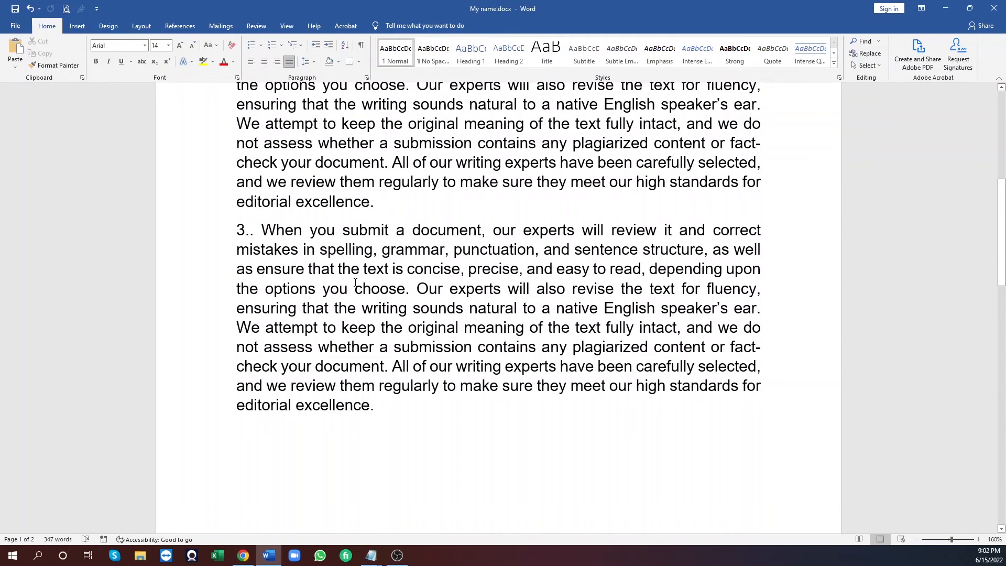
Save the document with the numbered paragraphs under its current name
{"action": "scroll", "coordinate": [355, 283], "scroll_direction": "up", "scroll_amount": 5}
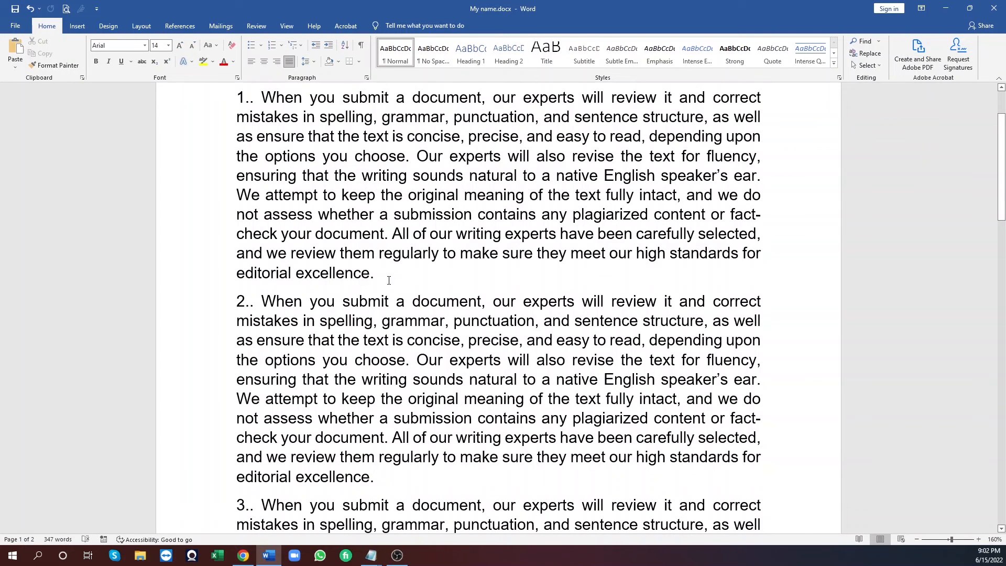
{"action": "left_click", "coordinate": [16, 9]}
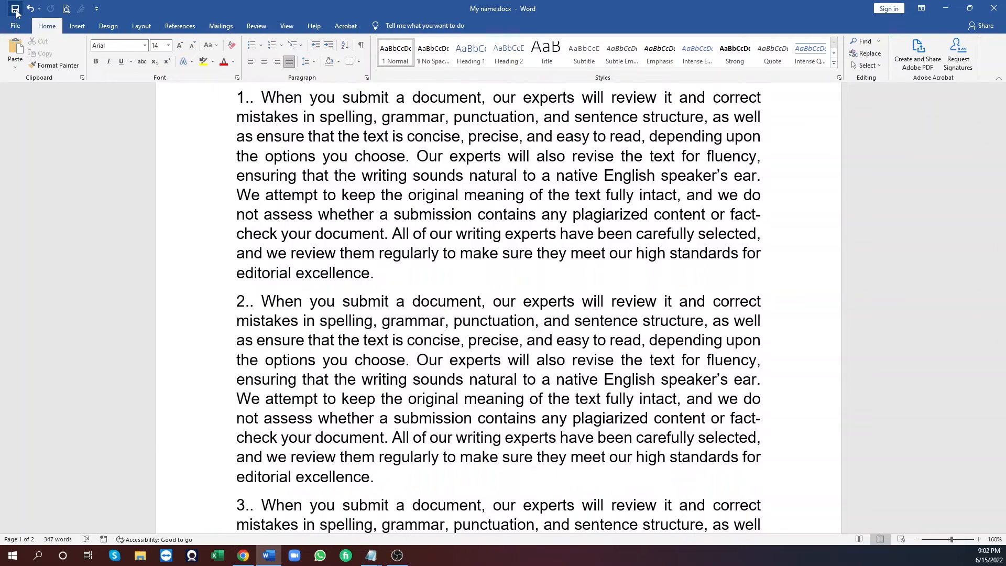